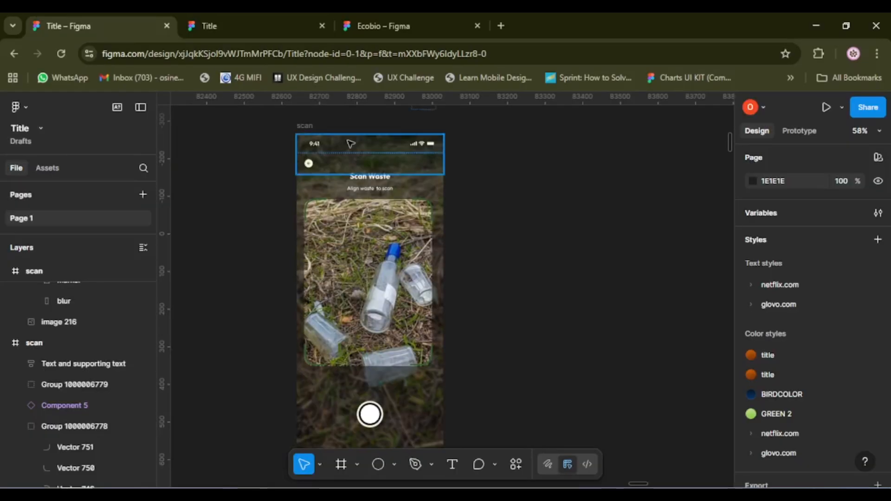
View the scanning animation of the Scan Waste screen in the prototype preview and return to the design file.
click(259, 23)
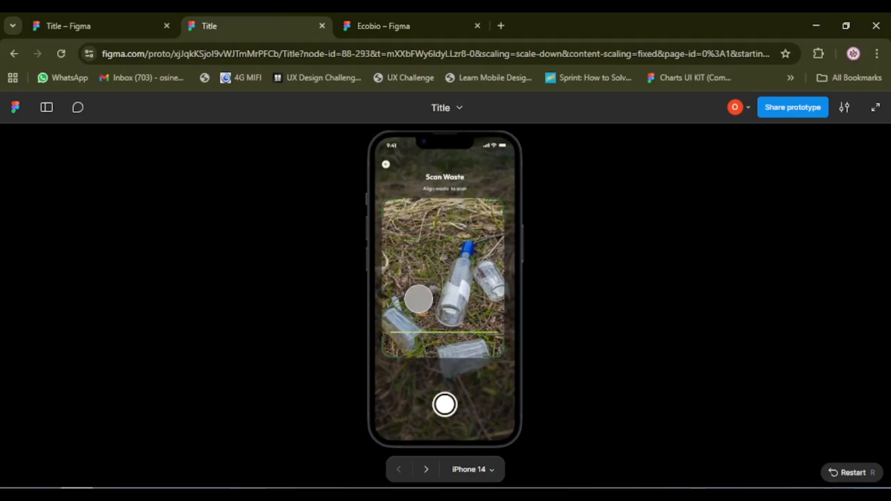
click(56, 18)
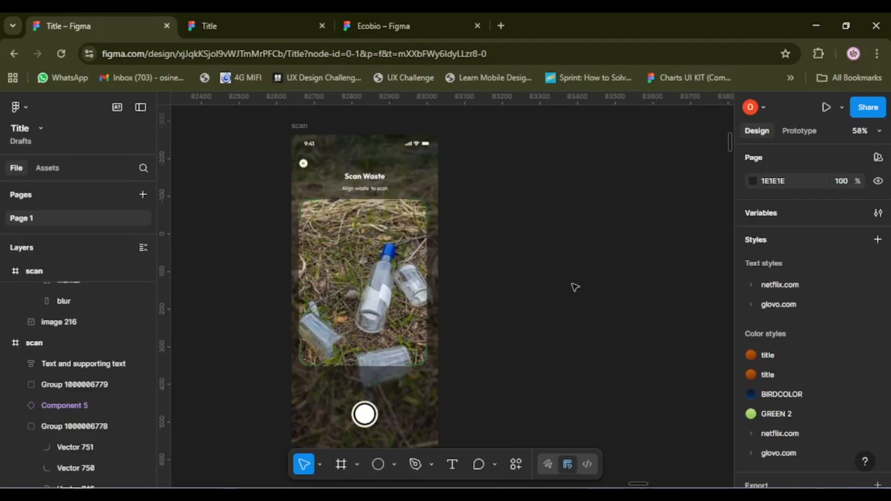
Draw a nearly horizontal line on the empty canvas beside the scan screen and set its width to 330.
scroll(575, 287, right, 2)
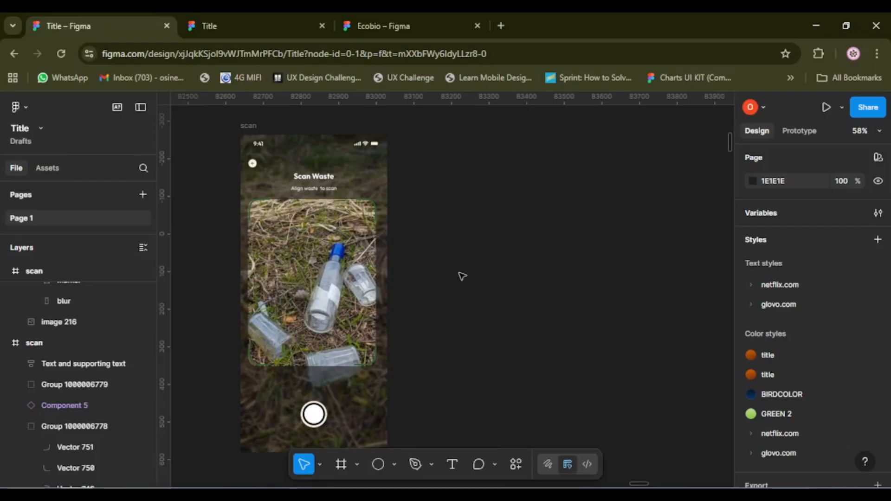
key(l)
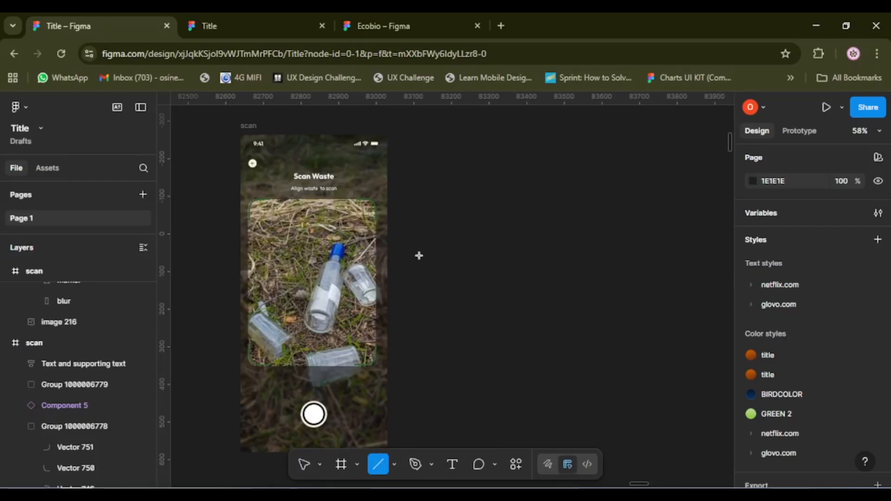
mouse_move(419, 256)
mouse_down()
mouse_move(580, 273)
mouse_move(582, 255)
mouse_up()
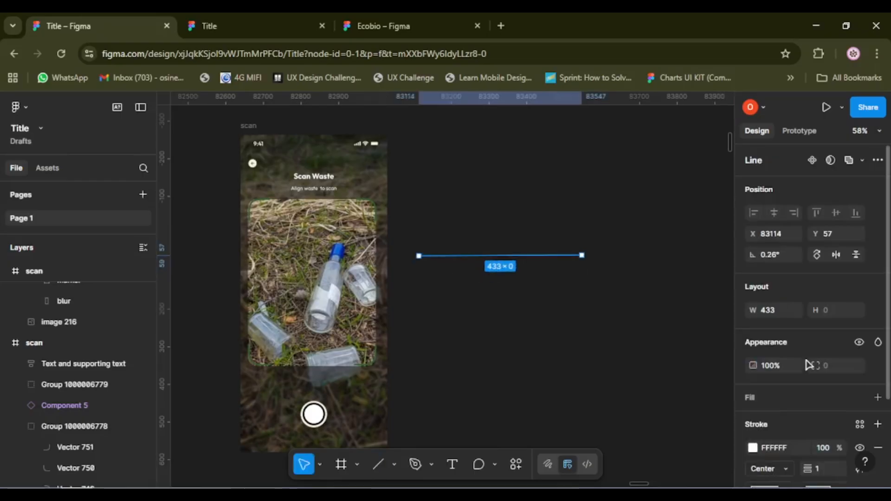
click(783, 314)
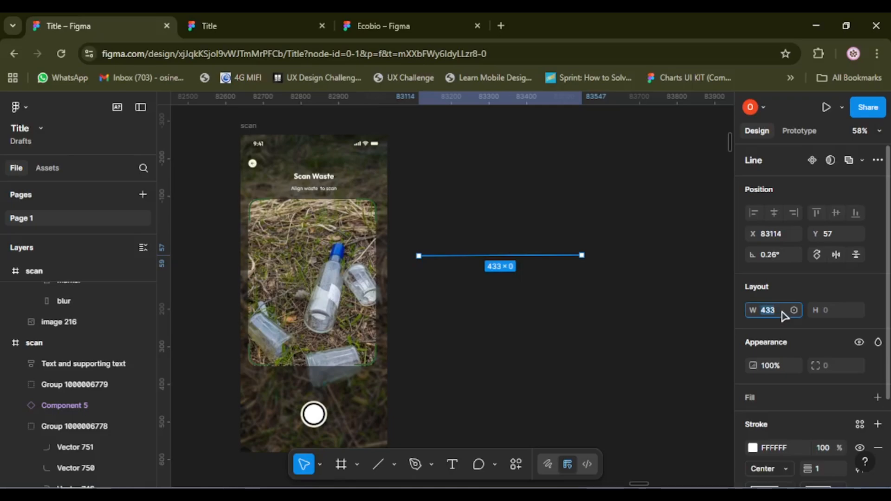
key(BackSpace)
key(Return)
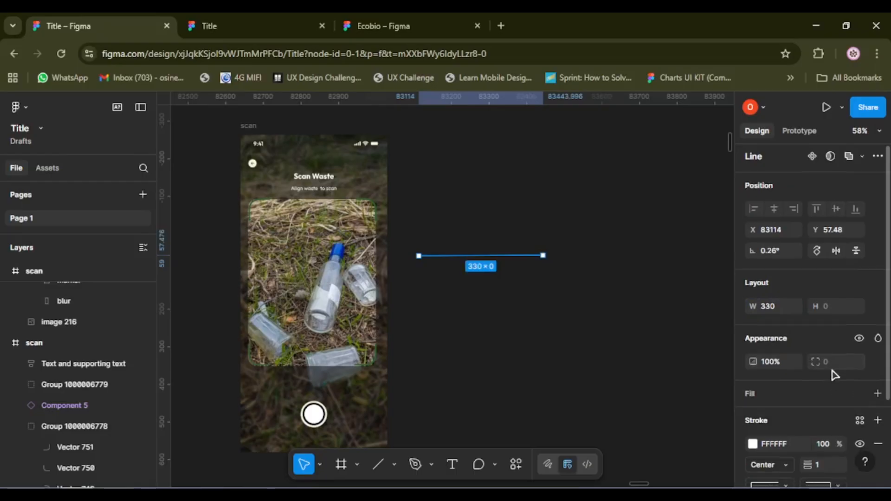
Give the line a stroke weight of 4 and colour it bright green, 2AF50F.
scroll(834, 375, down, 2)
click(825, 364)
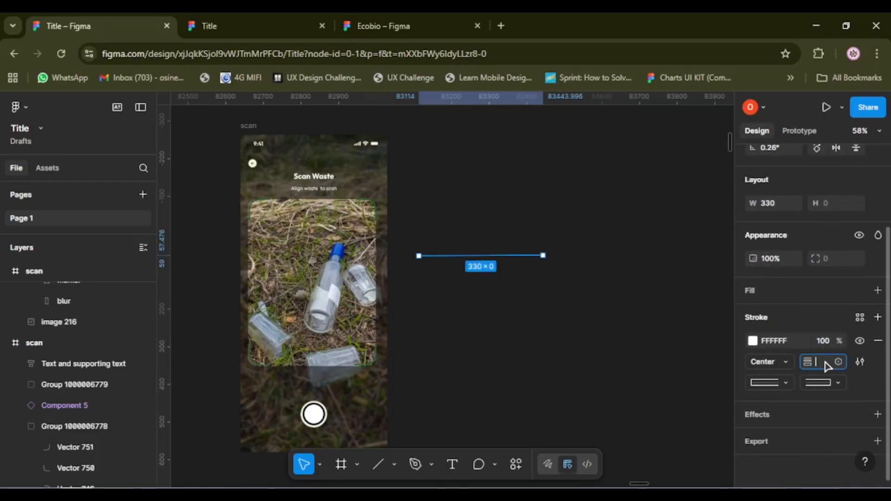
text(4)
key(Return)
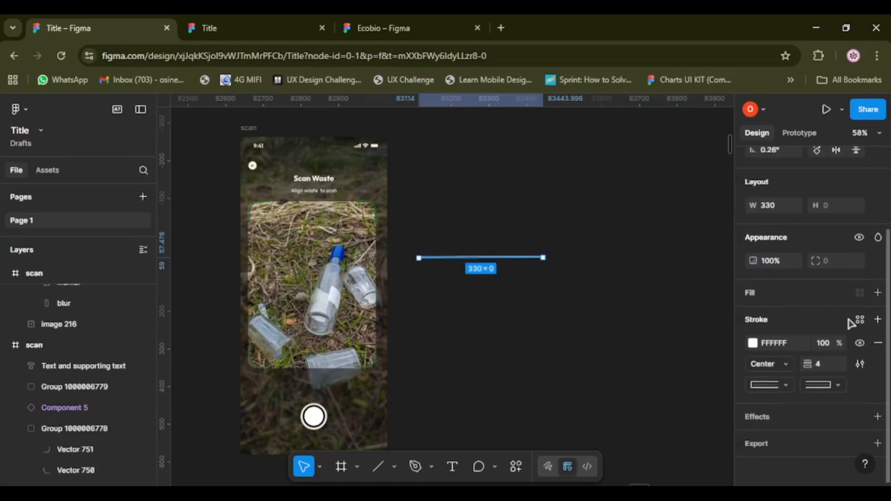
click(753, 344)
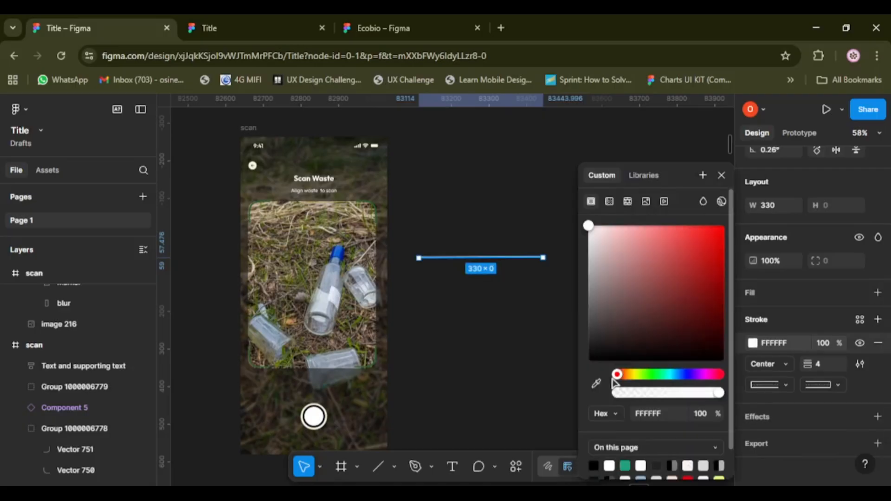
click(650, 374)
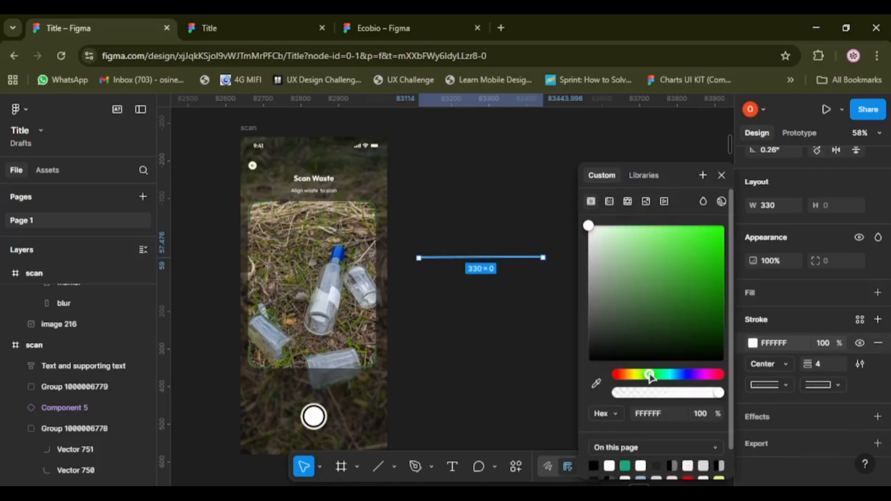
click(716, 231)
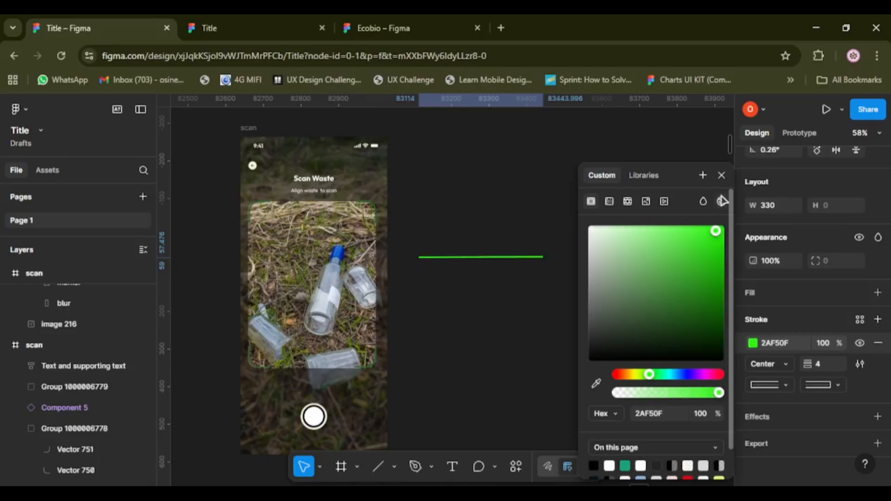
key(Escape)
scroll(488, 279, up, 5)
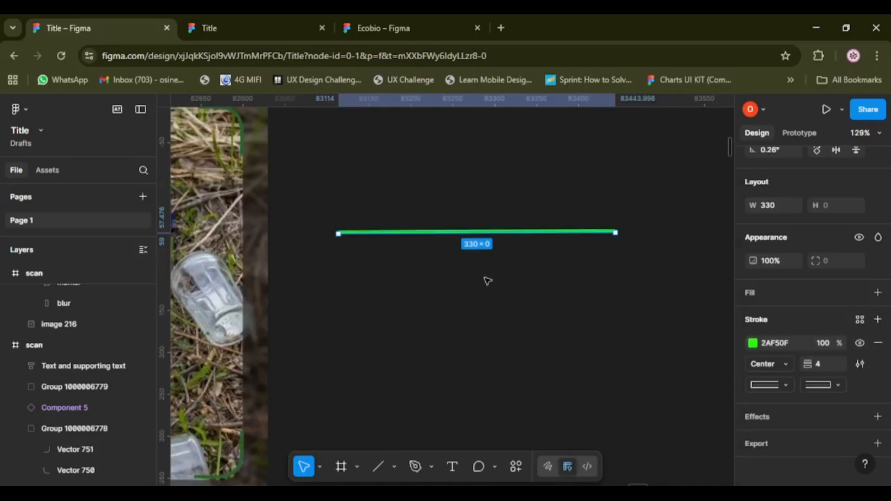
scroll(487, 278, down, 3)
click(469, 290)
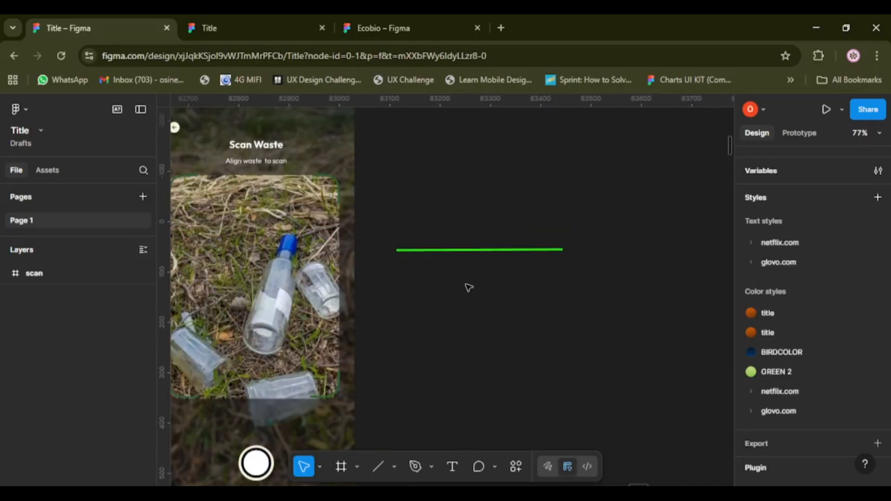
Wrap the green line in an auto layout frame and stretch the frame downward to a height of about 296.
click(451, 253)
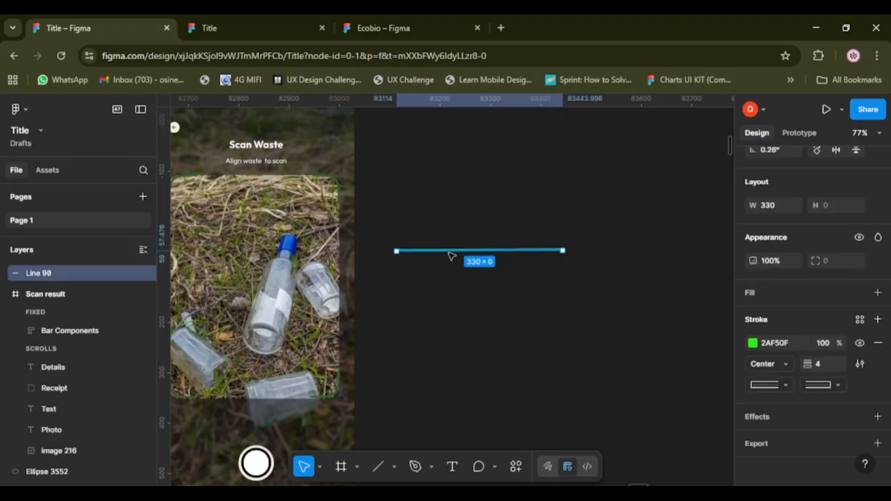
key(shift+a)
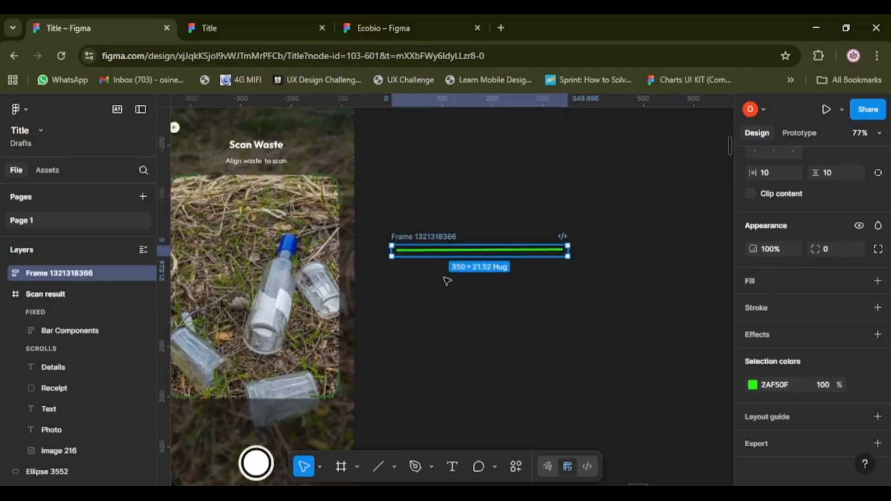
scroll(447, 281, down, 3)
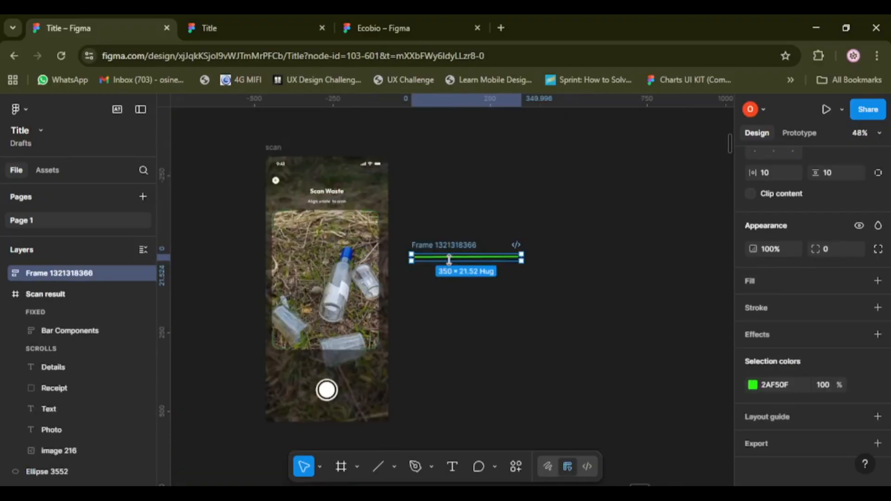
drag(446, 263, 443, 348)
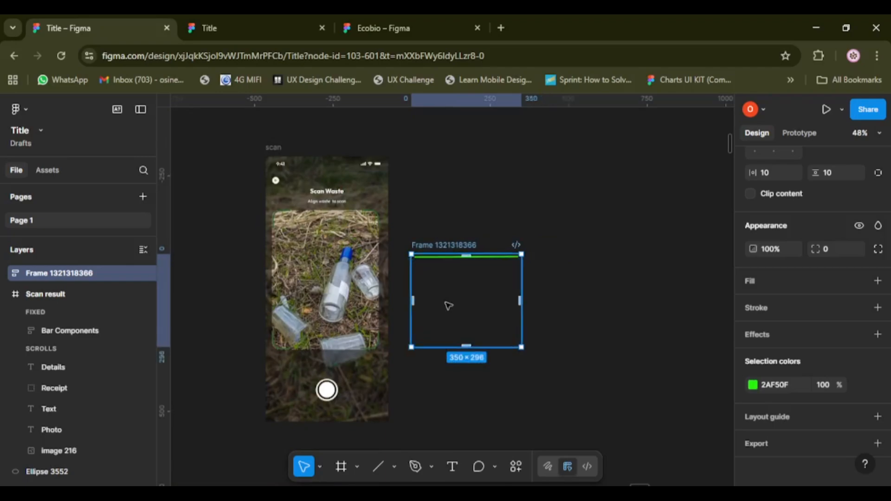
Place the line's frame inside the scan screen over the waste photo, at about X 20, Y 212.
drag(448, 305, 327, 272)
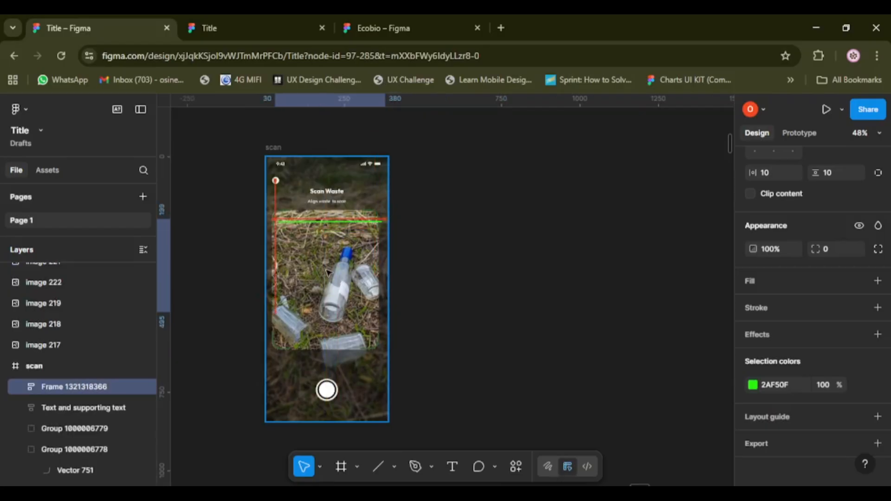
scroll(328, 272, up, 5)
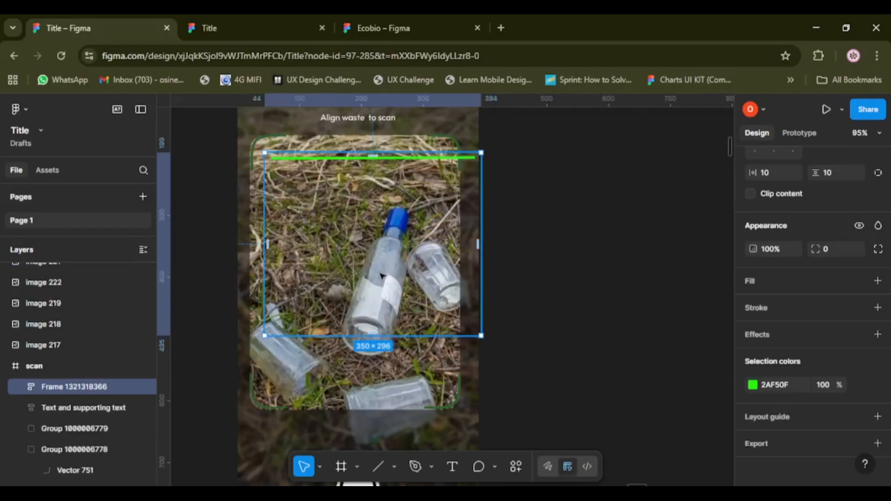
drag(382, 278, 363, 282)
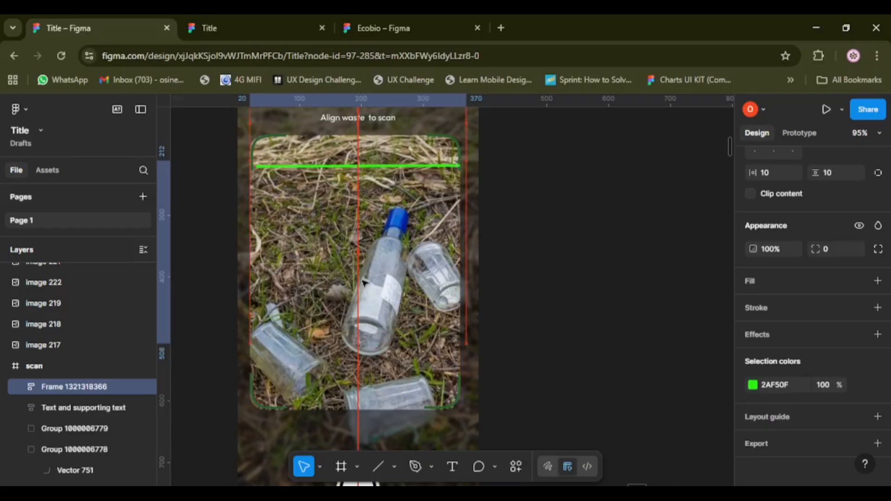
Set the line frame's width to 340 and centre it horizontally in the scan screen.
scroll(365, 279, down, 1)
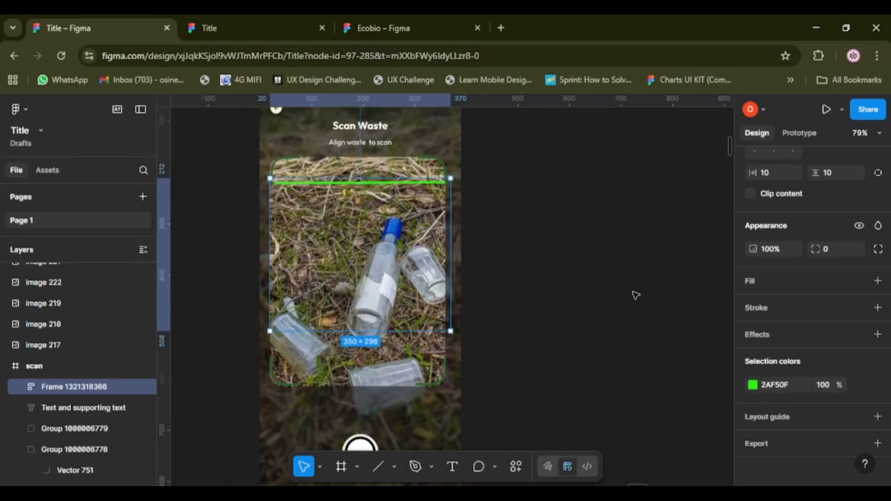
scroll(781, 306, up, 4)
click(782, 306)
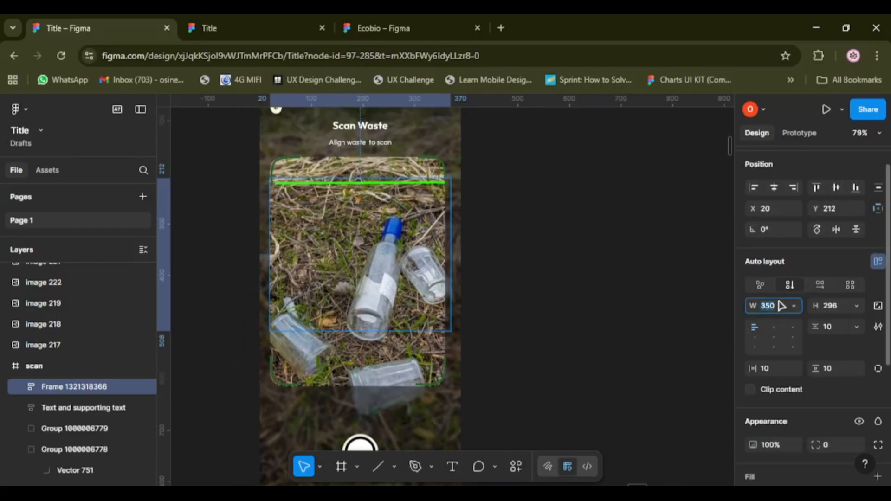
text(340)
key(Return)
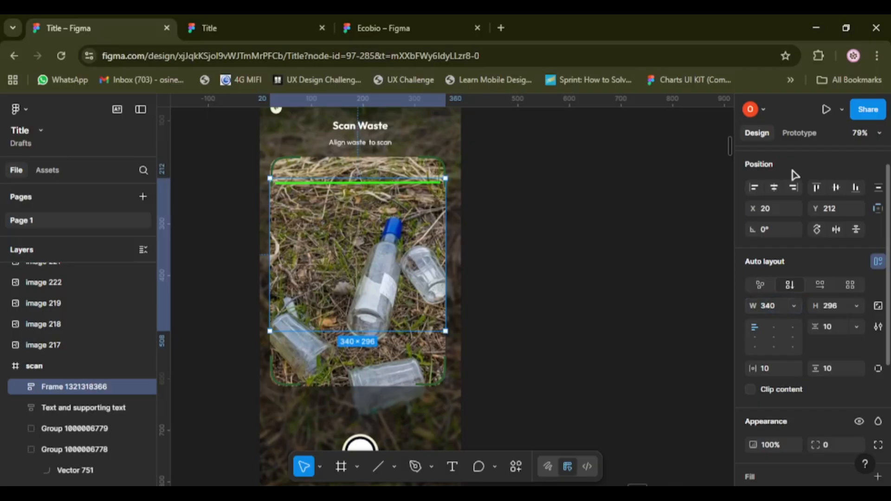
click(774, 187)
Extend the line's frame down to the photo's lower edge and slightly upward, to a height of about 419.
scroll(693, 211, down, 1)
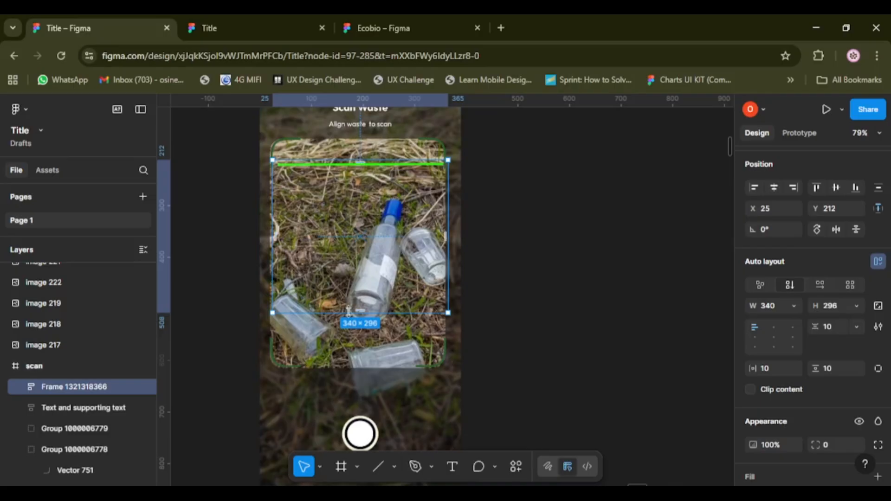
drag(360, 312, 358, 366)
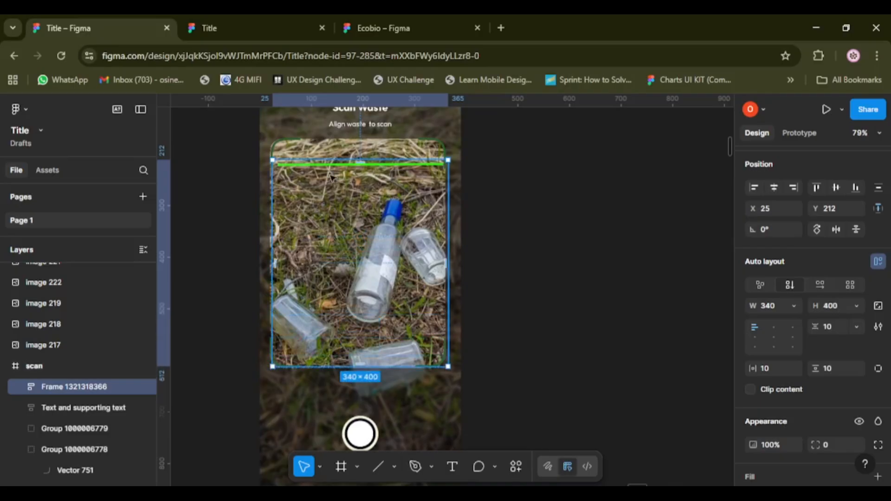
drag(350, 151, 350, 142)
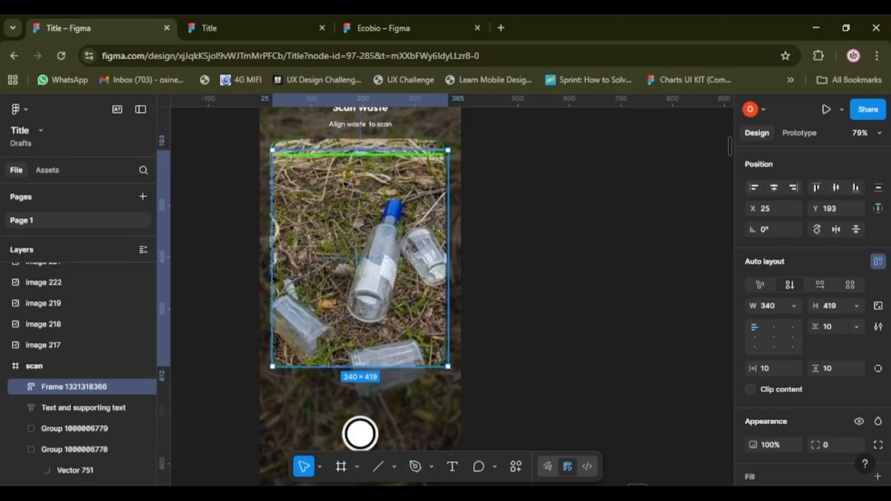
Move the line's frame out of the scan screen onto the empty canvas and recolour the line dark green, 1D6B12.
drag(355, 191, 629, 199)
scroll(798, 363, down, 4)
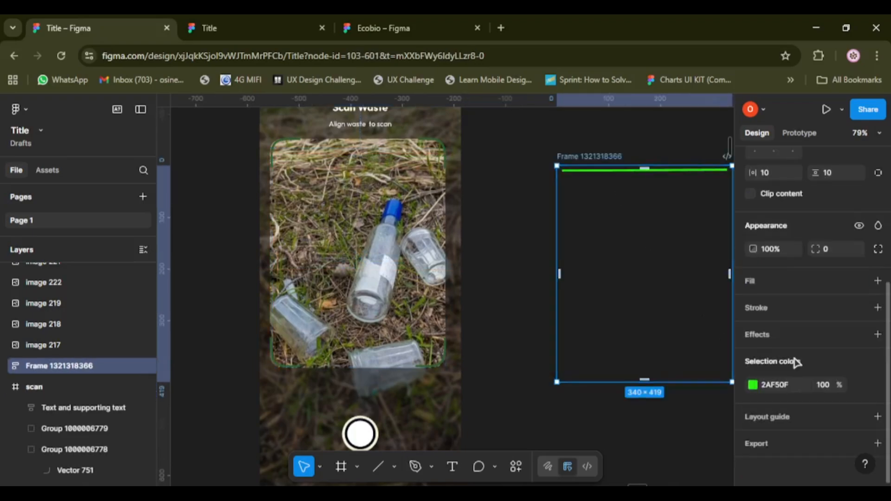
click(753, 385)
scroll(653, 385, down, 1)
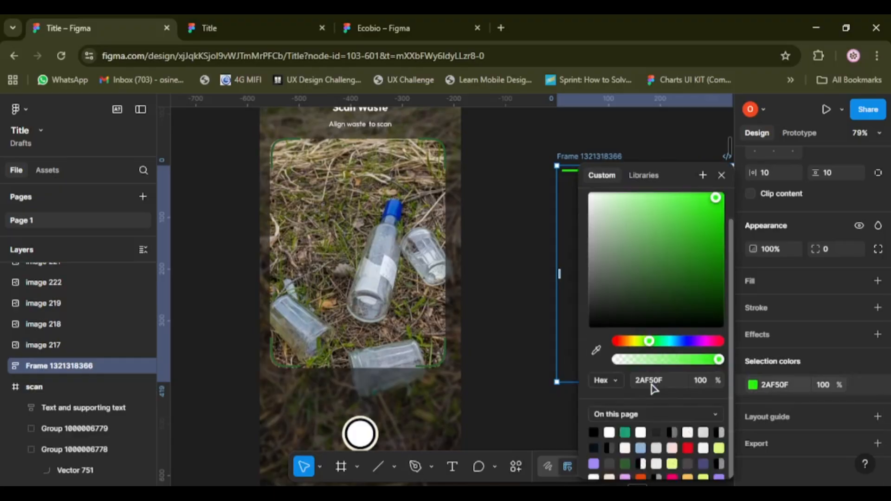
click(703, 225)
click(690, 265)
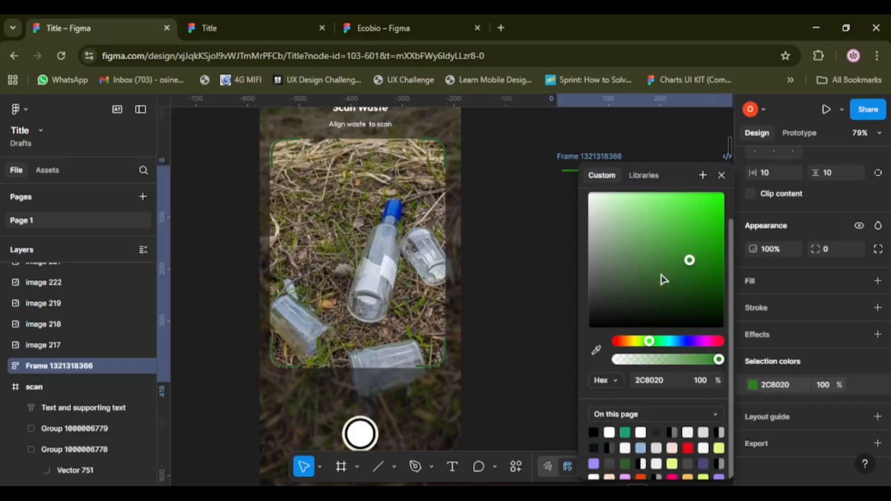
click(702, 271)
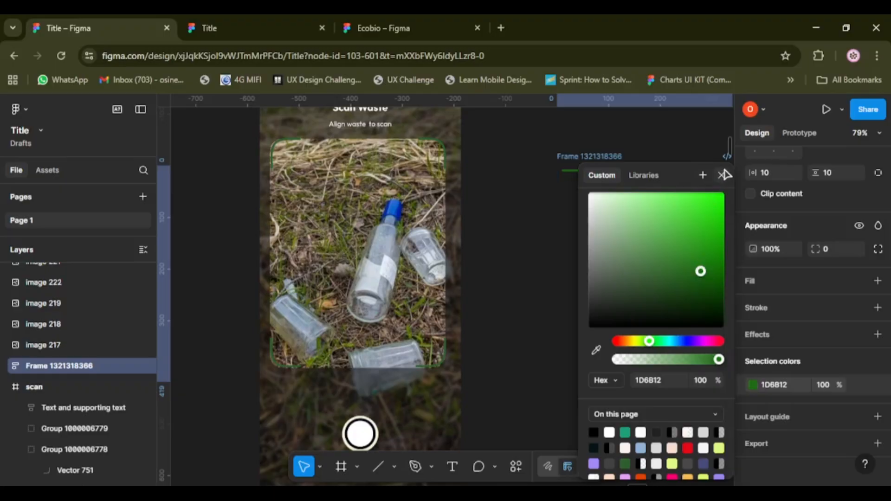
click(722, 175)
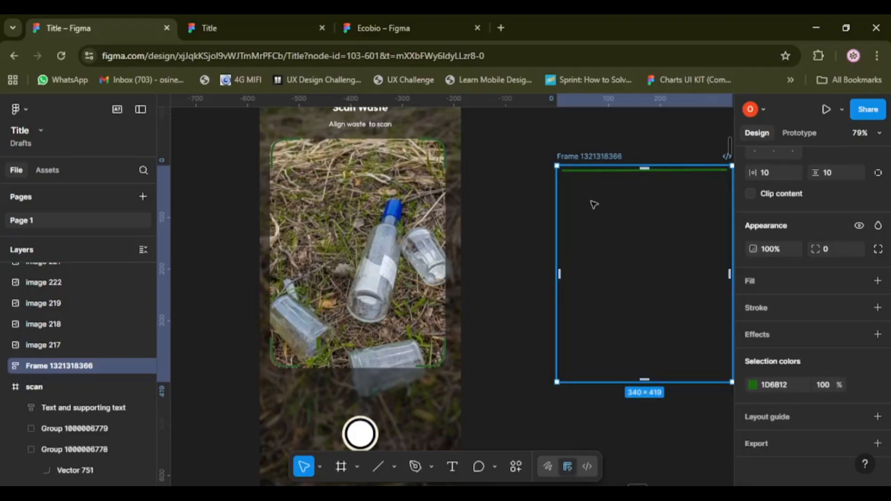
Move the line's frame back over the photo in the scan screen at about Y 212 and centre it horizontally.
drag(669, 233, 365, 227)
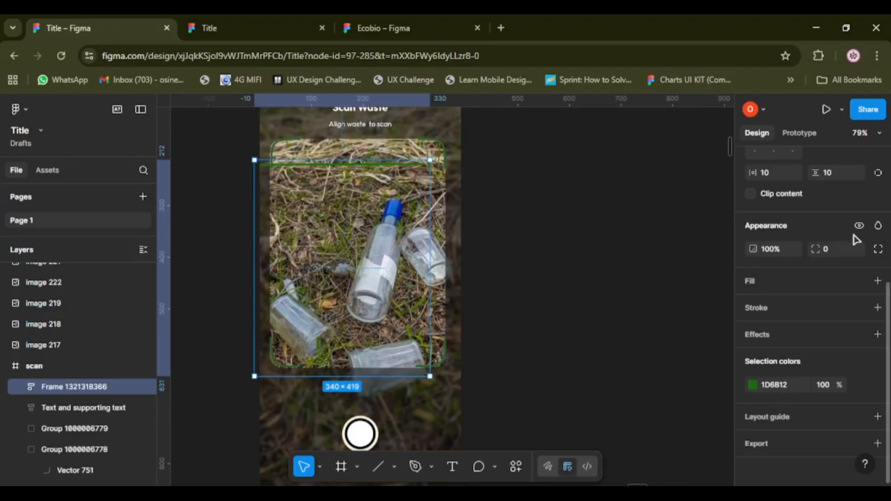
scroll(857, 240, up, 5)
click(774, 215)
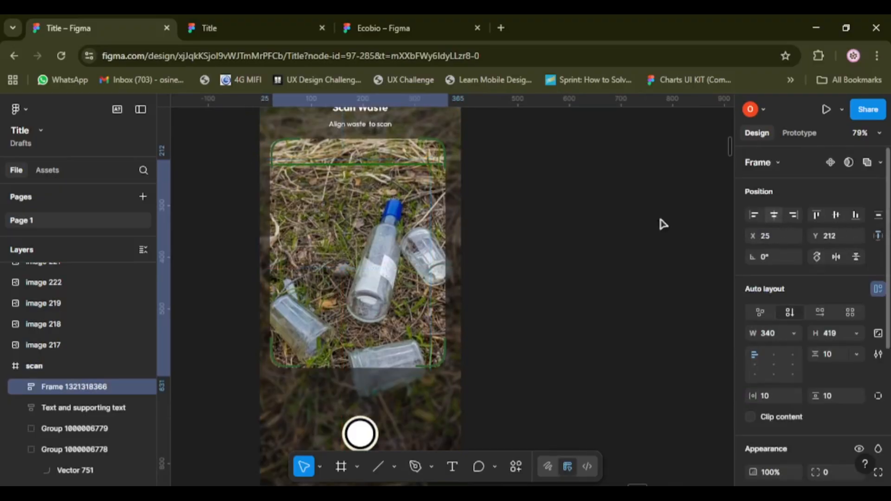
scroll(712, 260, up, 3)
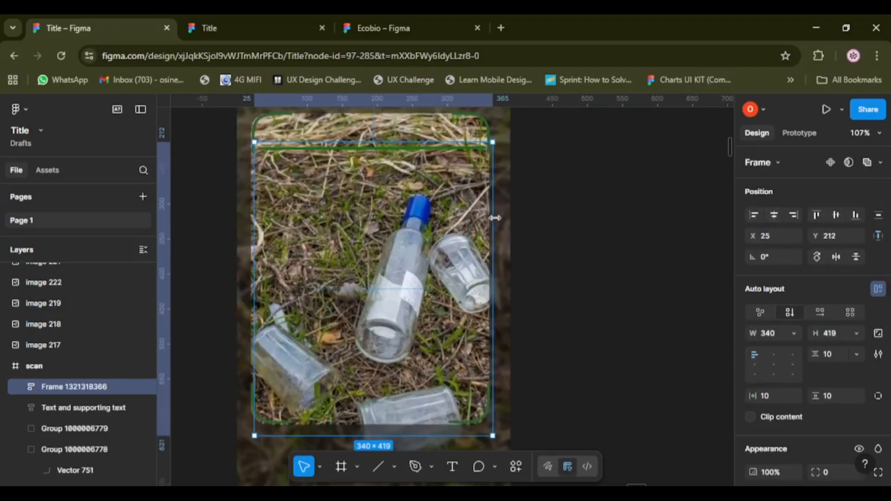
Narrow the line's frame over the waste photo to a width of 330.
drag(495, 217, 487, 217)
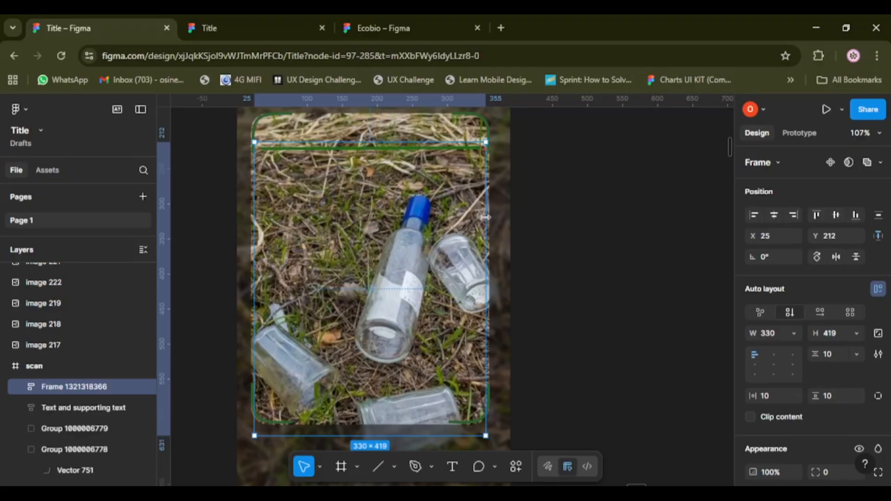
scroll(530, 259, down, 5)
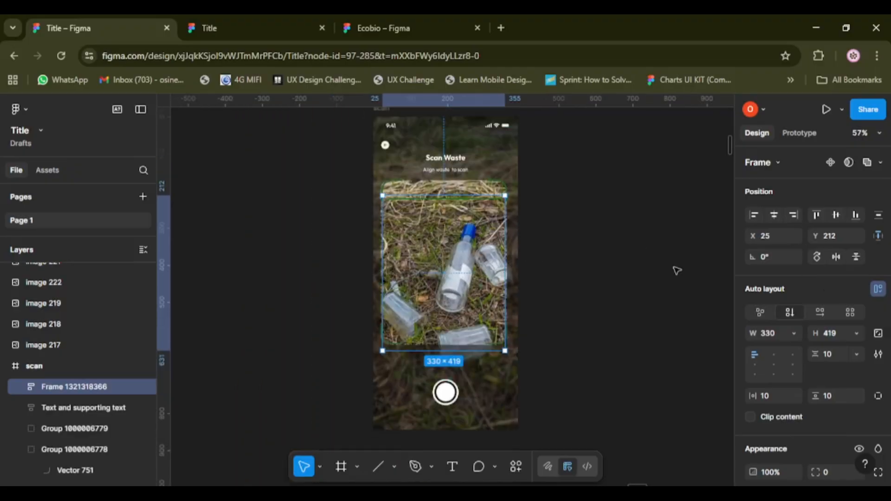
scroll(786, 279, down, 5)
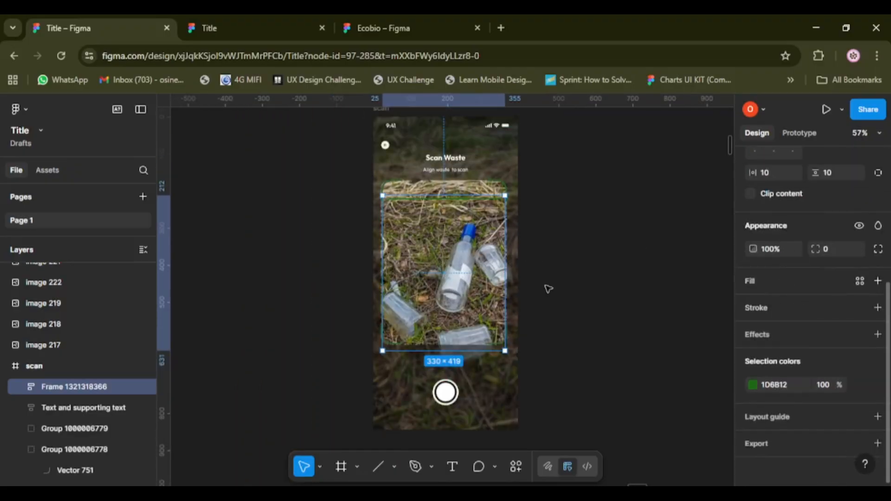
scroll(471, 226, up, 5)
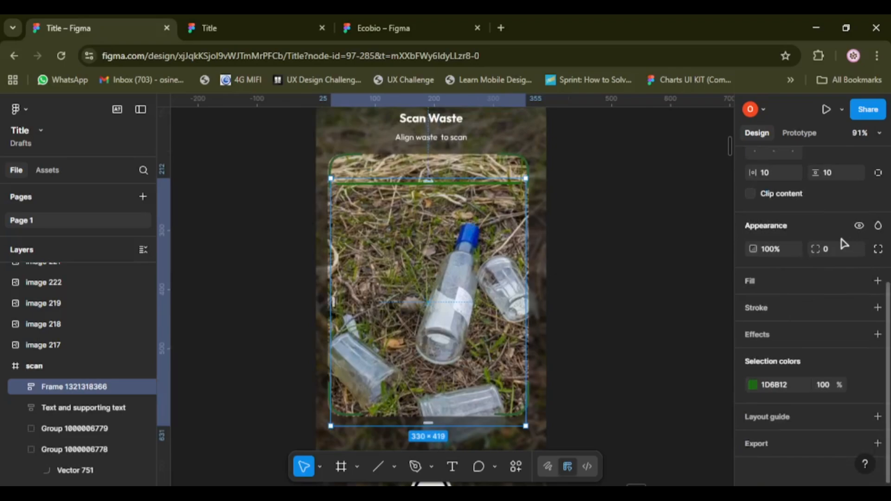
scroll(830, 252, up, 5)
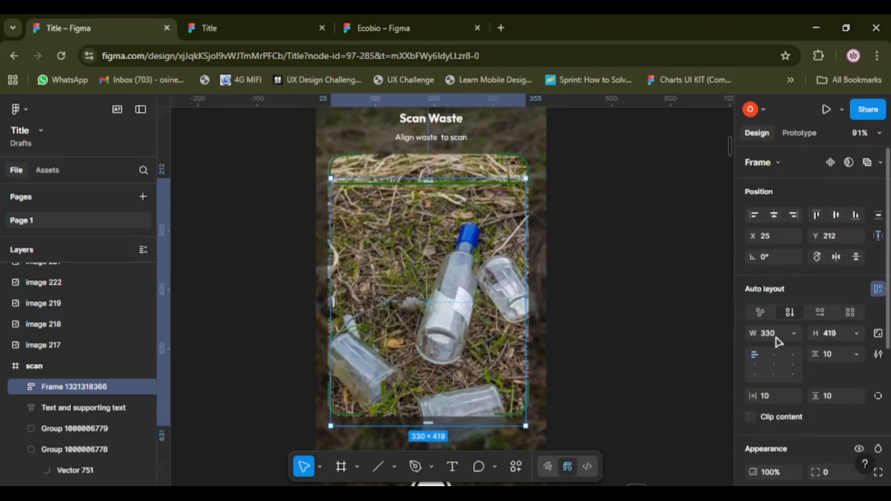
Recolour the line inside the frame to bright green, 34FF1A.
click(437, 186)
click(436, 186)
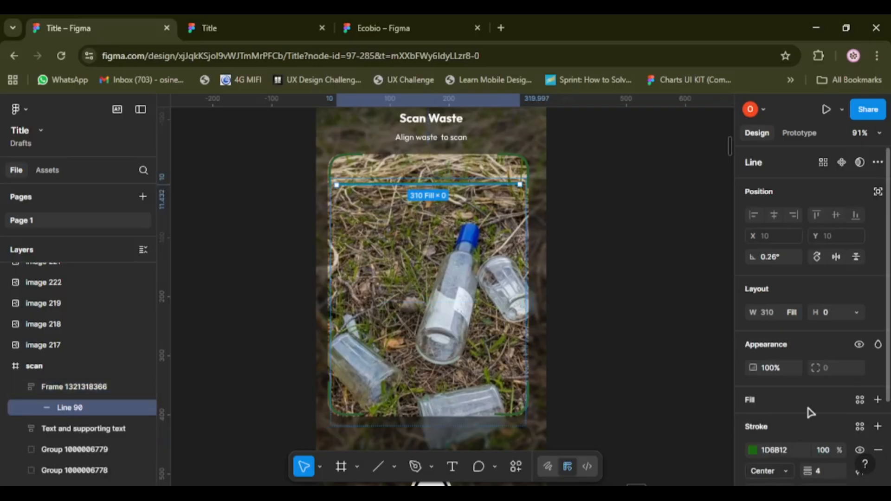
click(753, 451)
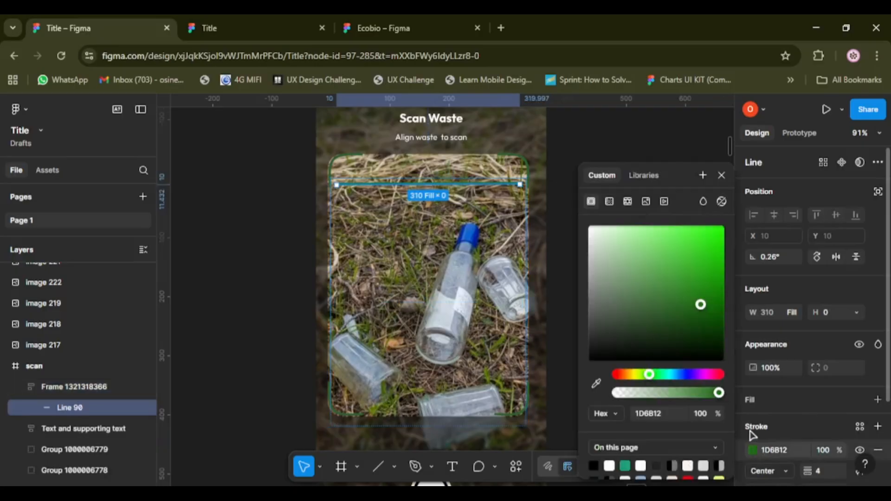
click(701, 299)
drag(701, 298, 711, 205)
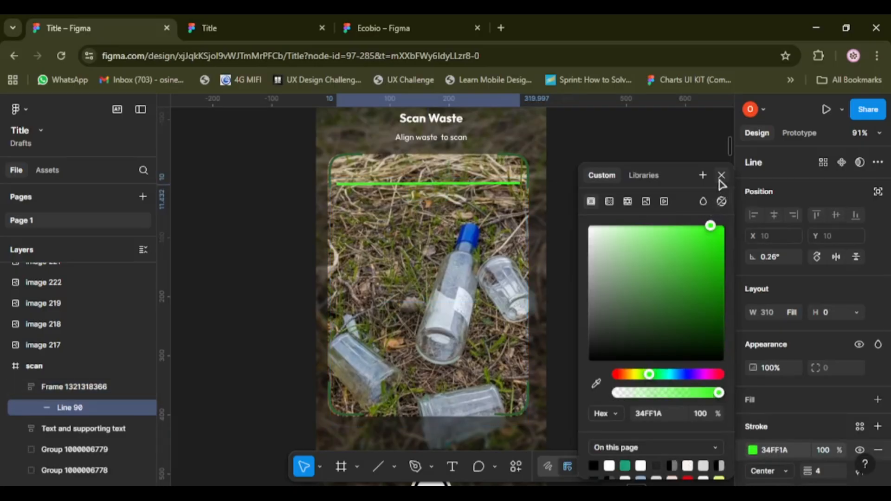
click(722, 176)
Move the line's frame out of the scan screen onto the empty canvas beside it, at about X 83112, Y -111.
scroll(507, 280, down, 3)
drag(507, 280, 645, 261)
scroll(484, 271, right, 6)
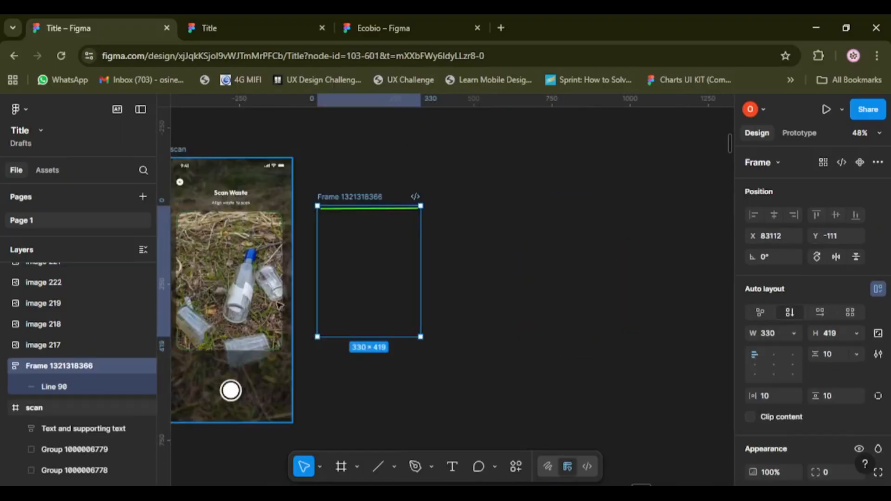
Rename the line's frame as start.
scroll(370, 277, up, 3)
click(448, 280)
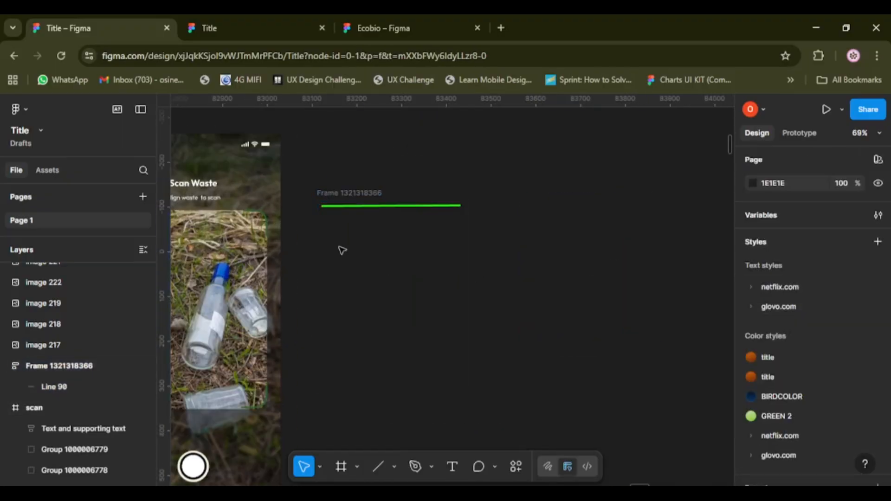
click(351, 194)
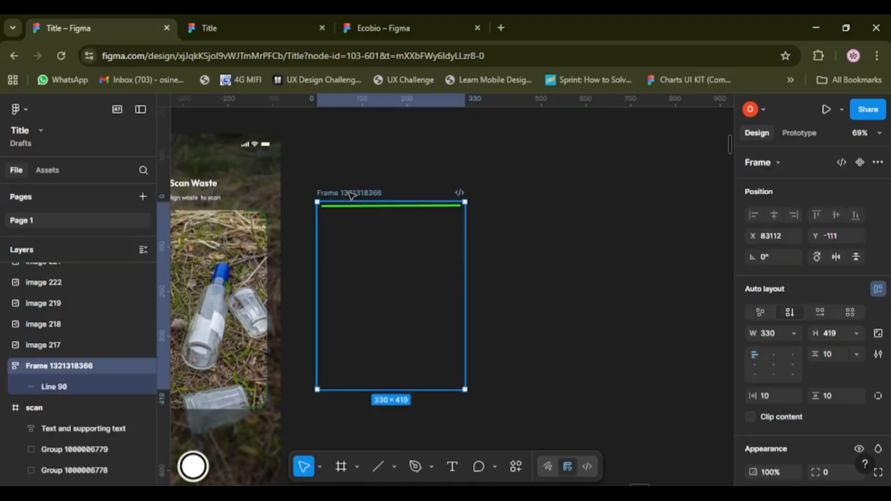
double_click(351, 193)
text(strat)
key(BackSpace)
key(BackSpace)
key(BackSpace)
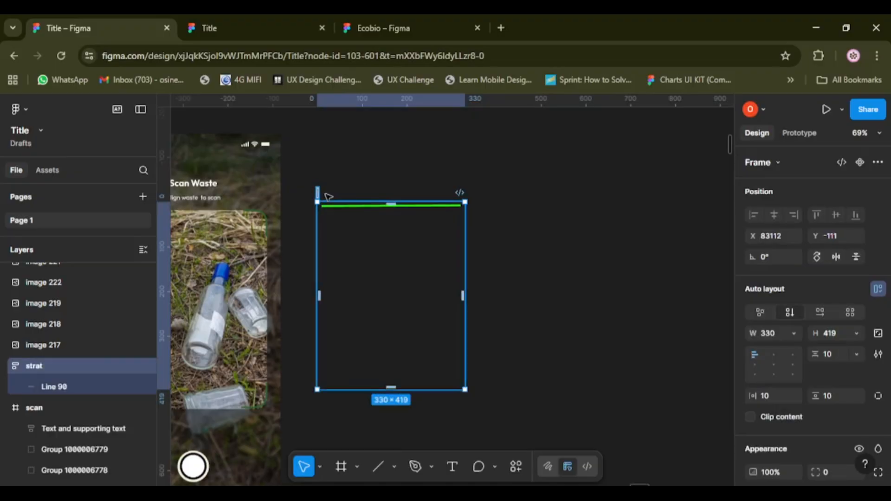
text(art)
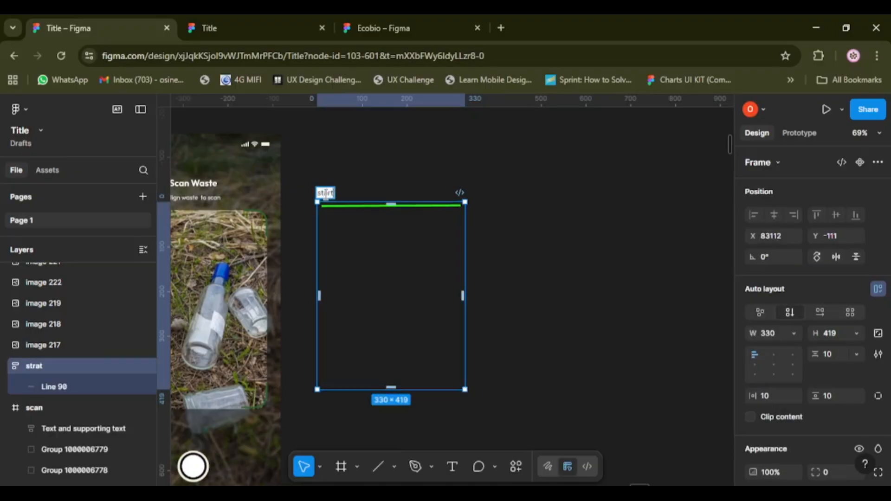
key(Return)
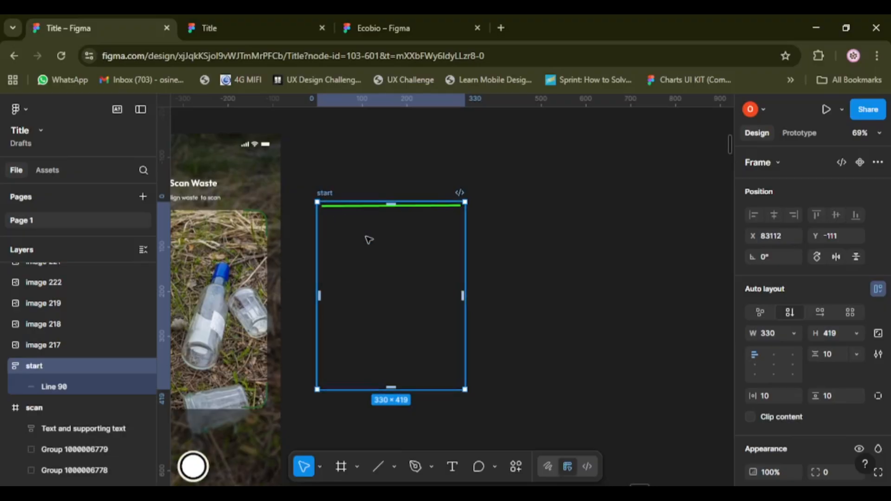
Duplicate the start frame to its right at about X 83524 and align the copy's content to the left at mid-height.
drag(379, 256, 564, 250)
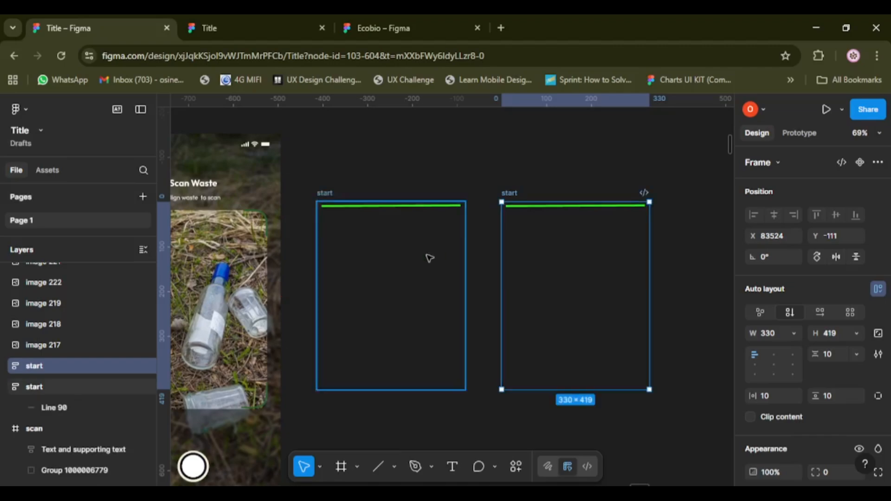
scroll(428, 257, right, 3)
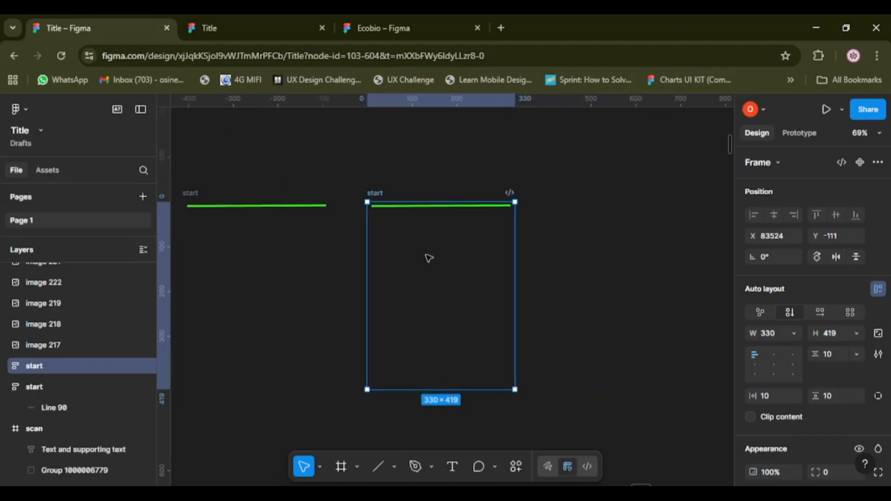
click(755, 364)
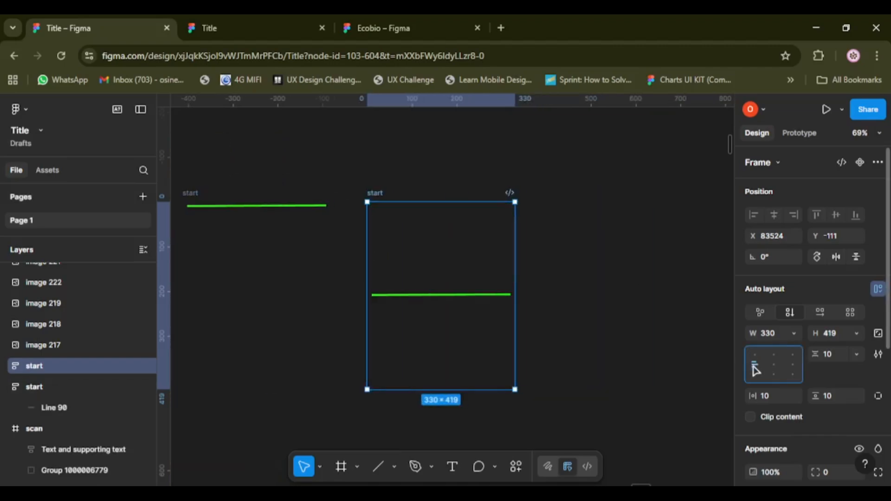
Rename the duplicated frame with the line at mid-height as middle.
double_click(380, 193)
key(BackSpace)
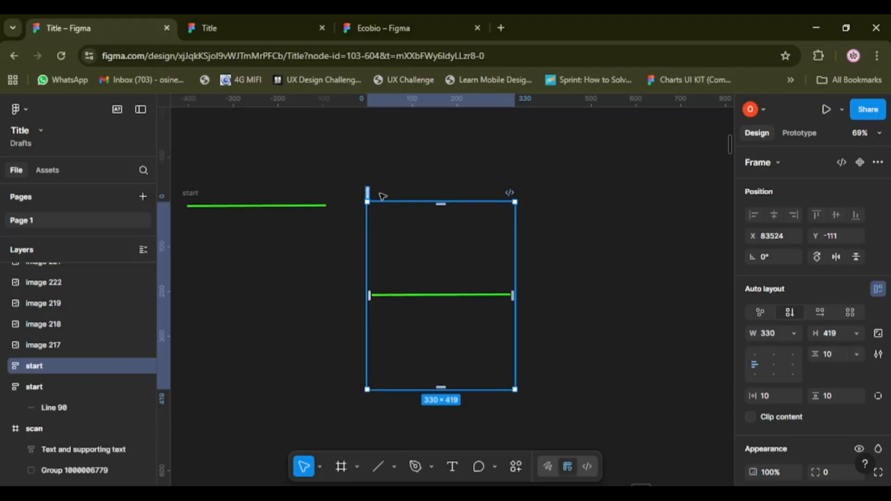
text(midd)
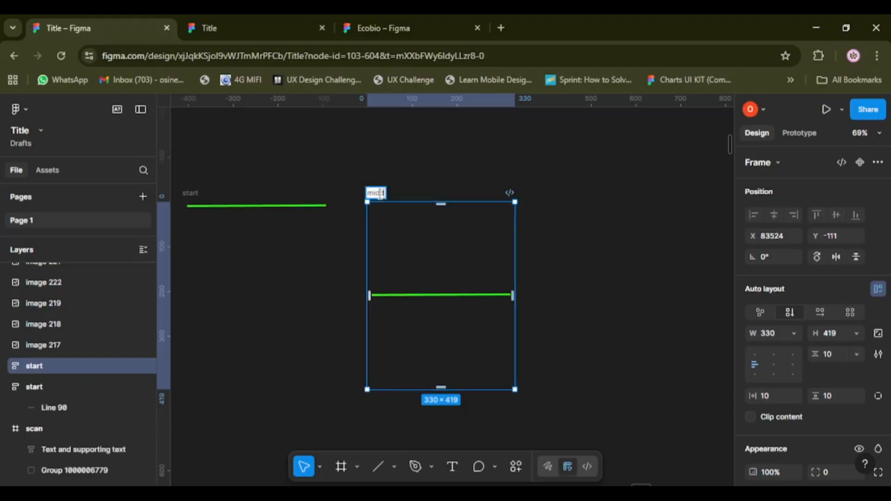
text(le)
key(Return)
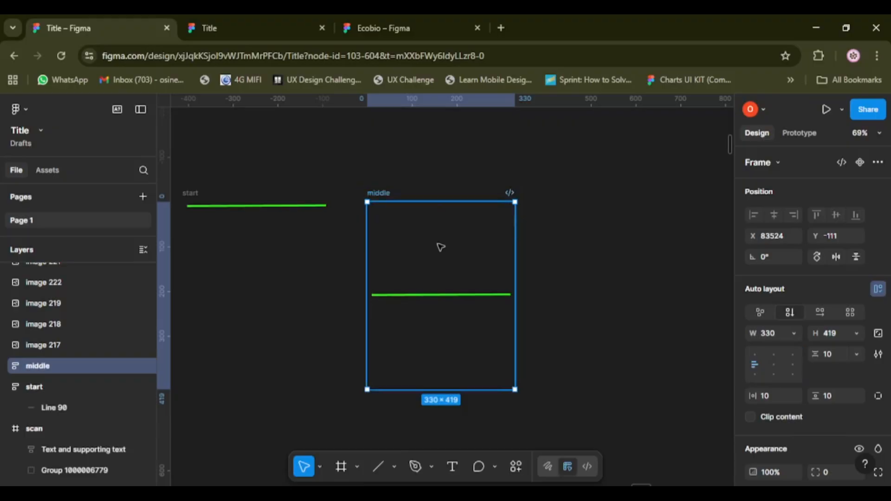
Duplicate the middle frame to its right at about X 83936 and rename the copy as end.
drag(444, 249, 626, 245)
double_click(565, 193)
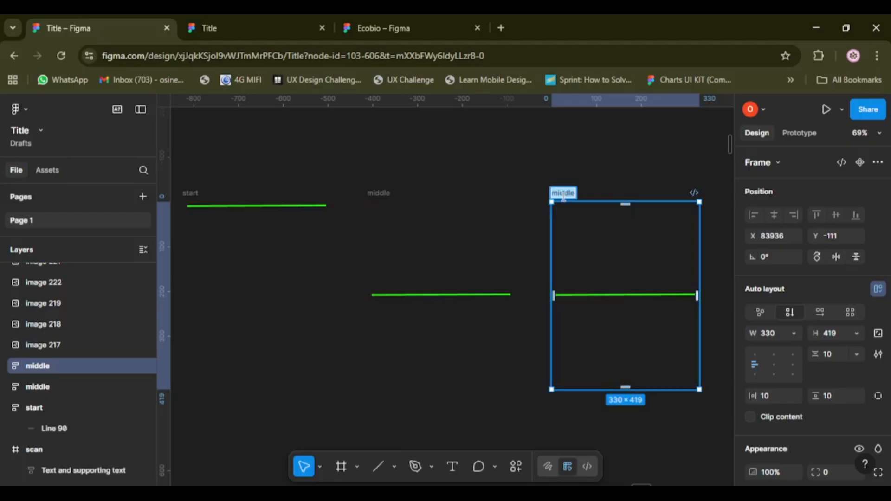
key(BackSpace)
text(end)
key(Return)
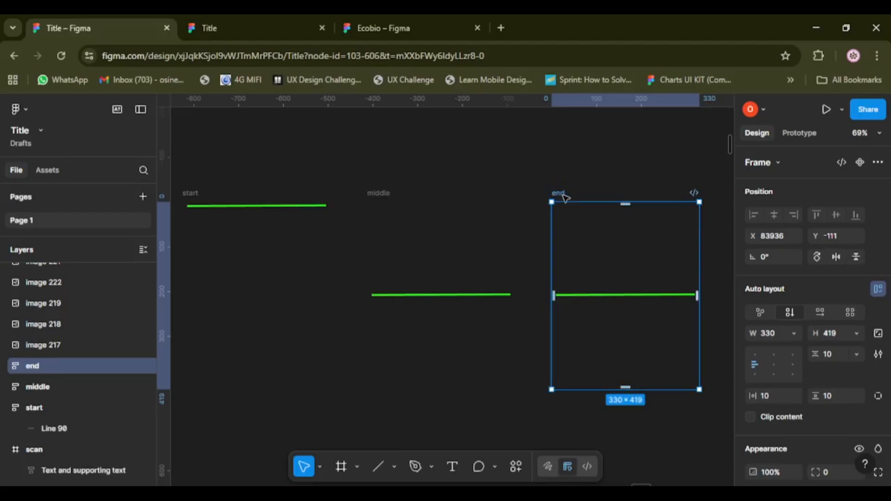
Set the auto layout alignment to bottom centre in the end frame, centre in the middle frame and top centre in the start frame.
click(755, 377)
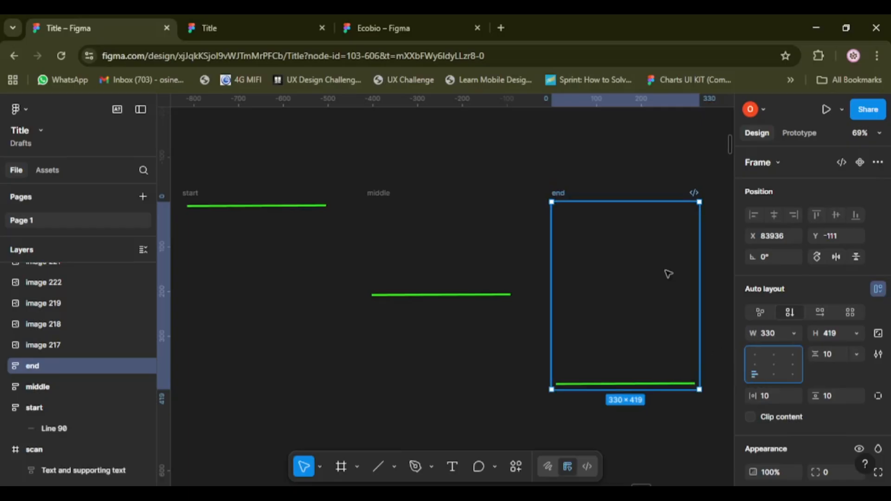
scroll(641, 264, down, 4)
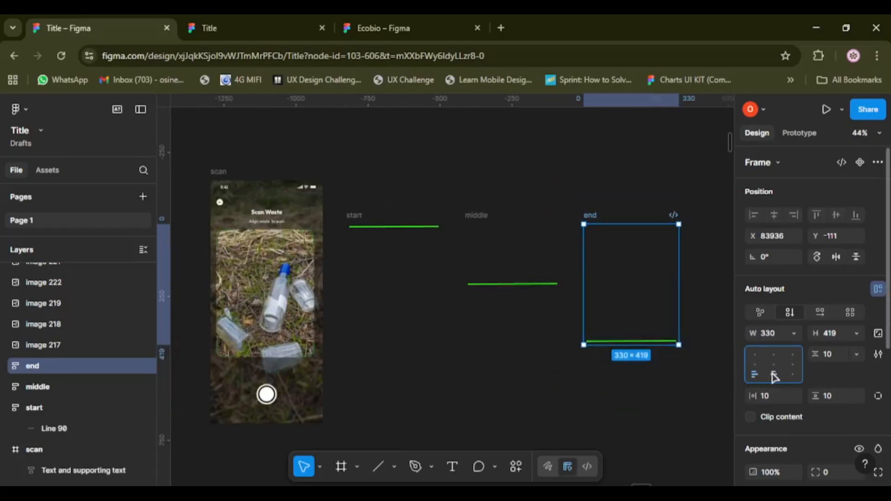
click(507, 285)
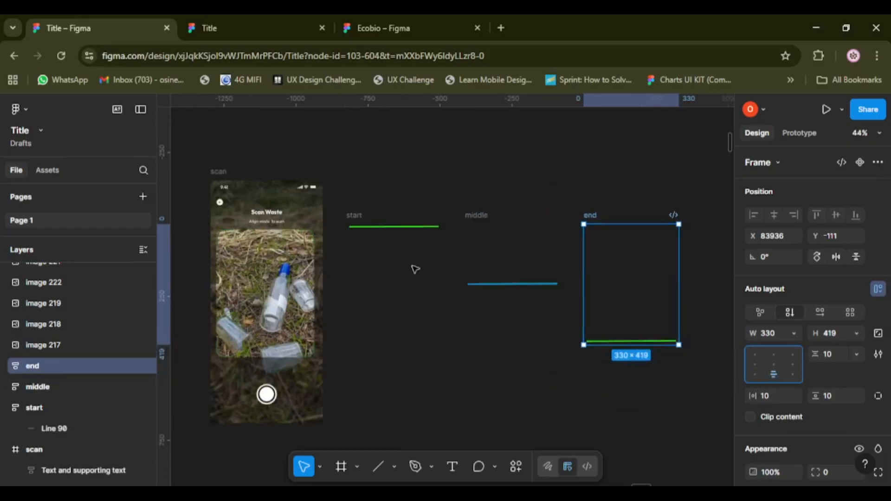
key(shift+Return)
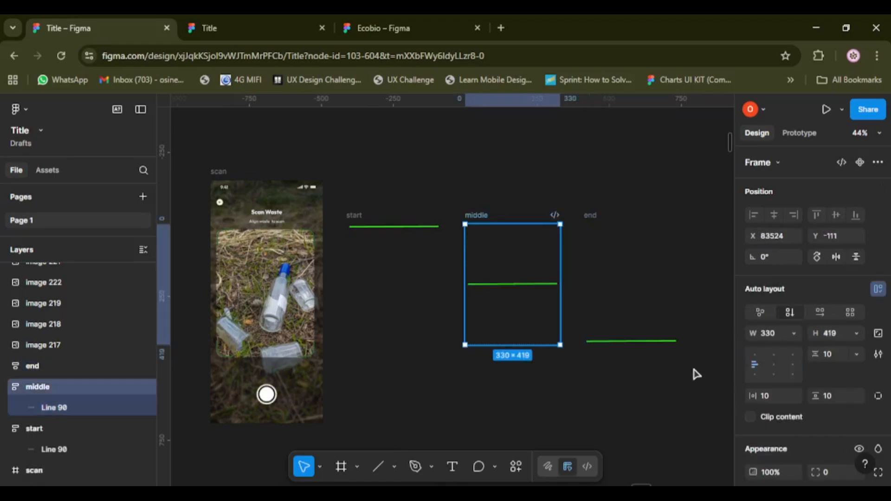
click(774, 364)
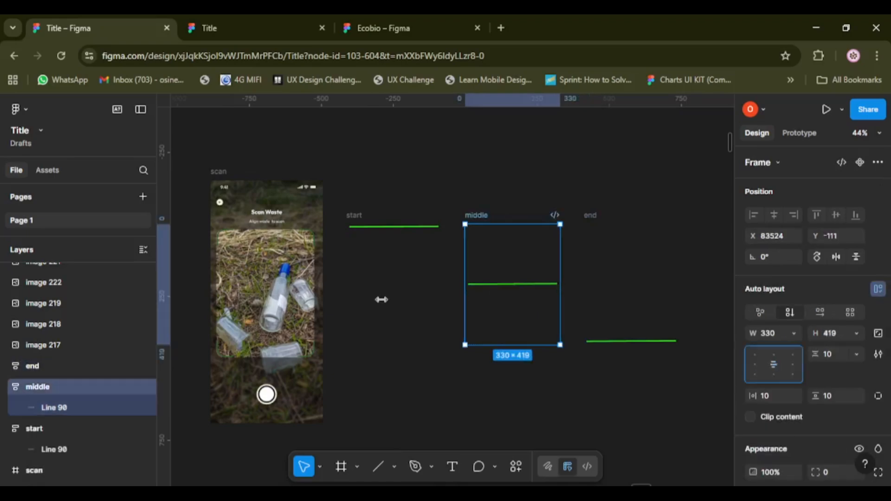
click(377, 279)
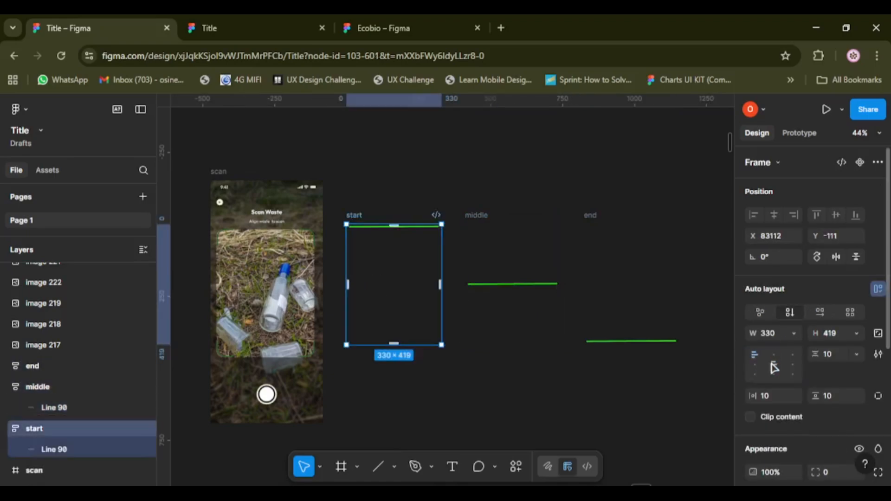
click(774, 364)
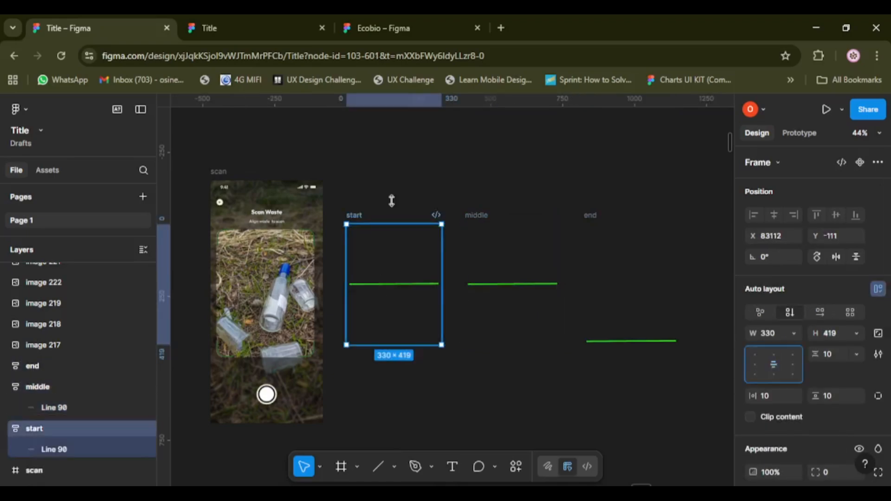
click(774, 356)
Select the start, middle and end frames together and combine them into a component set.
click(499, 144)
scroll(500, 144, down, 2)
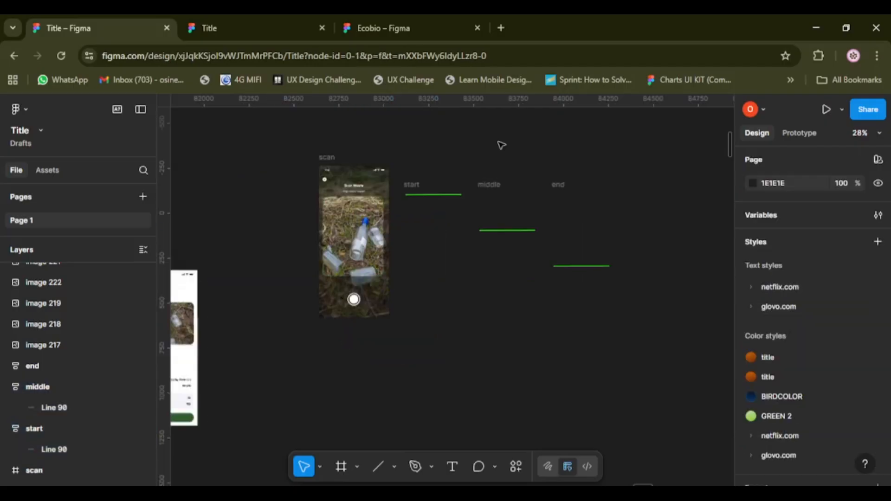
scroll(474, 149, right, 2)
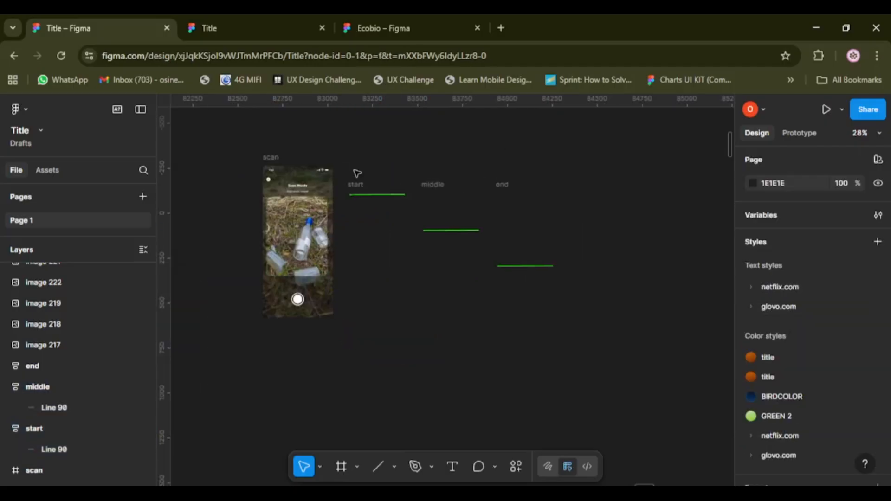
click(357, 195)
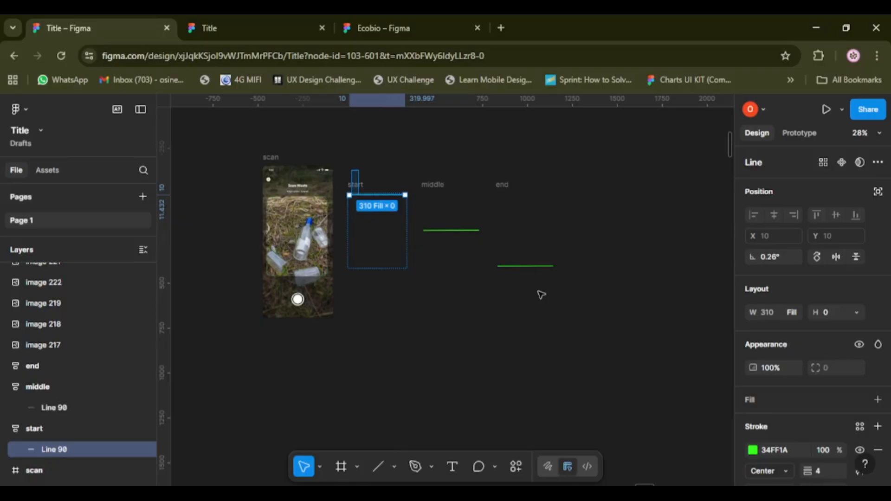
drag(538, 291, 569, 297)
click(844, 163)
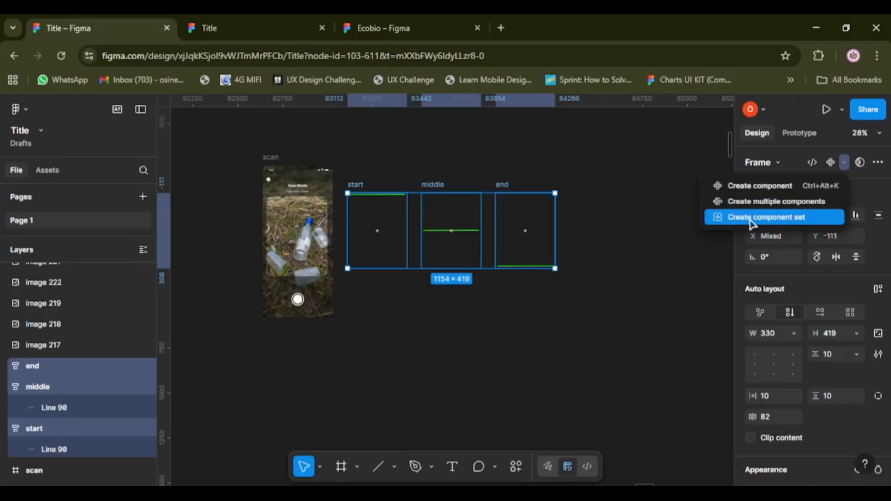
click(757, 219)
Connect the start variant to the middle variant with a prototype interaction.
scroll(370, 253, up, 5)
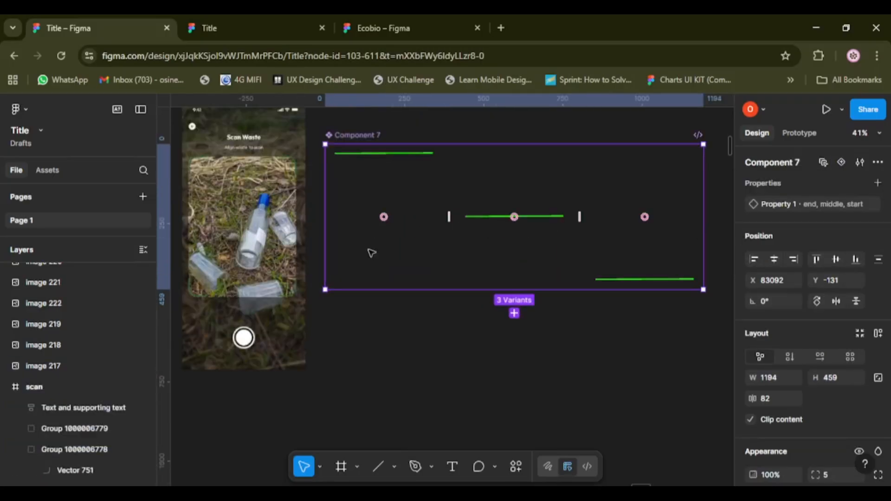
click(411, 234)
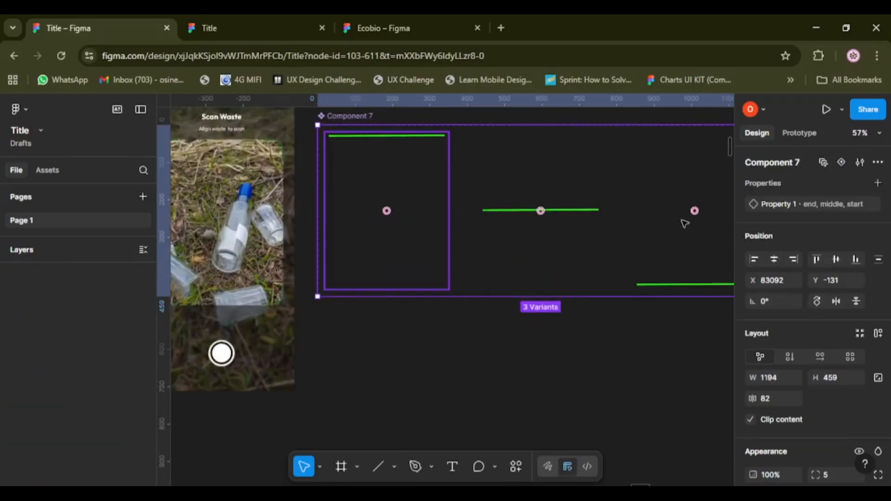
click(807, 135)
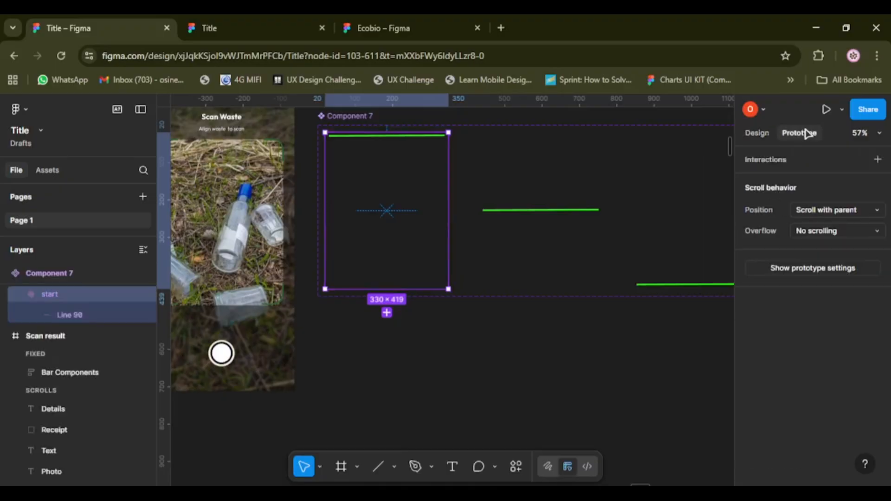
mouse_move(447, 211)
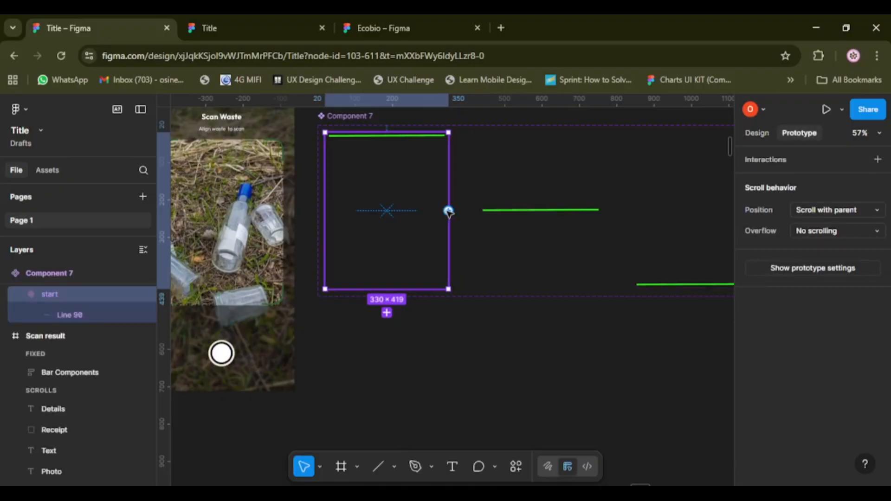
drag(449, 212, 498, 218)
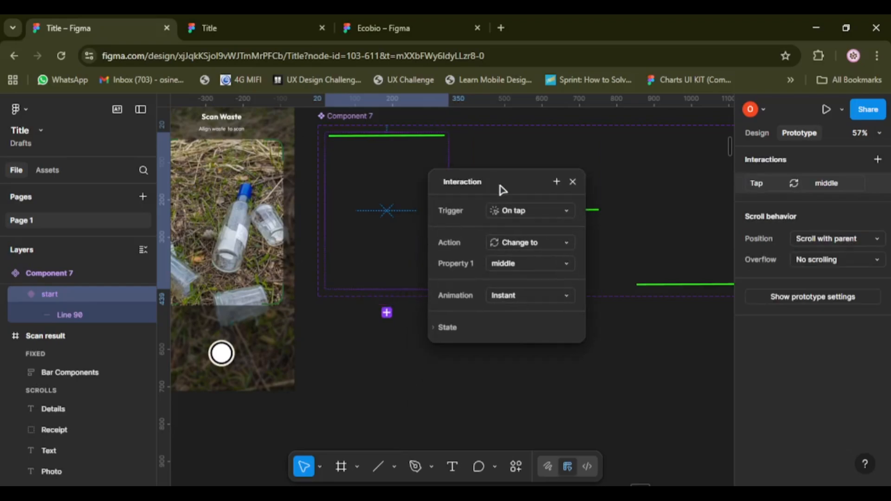
Set the start-to-middle interaction's trigger to After delay with a delay of 10ms.
click(515, 211)
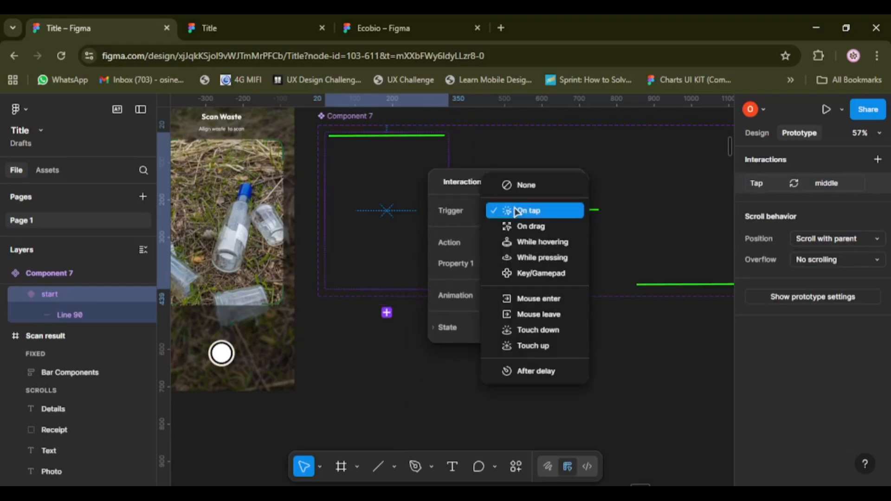
click(527, 372)
click(535, 231)
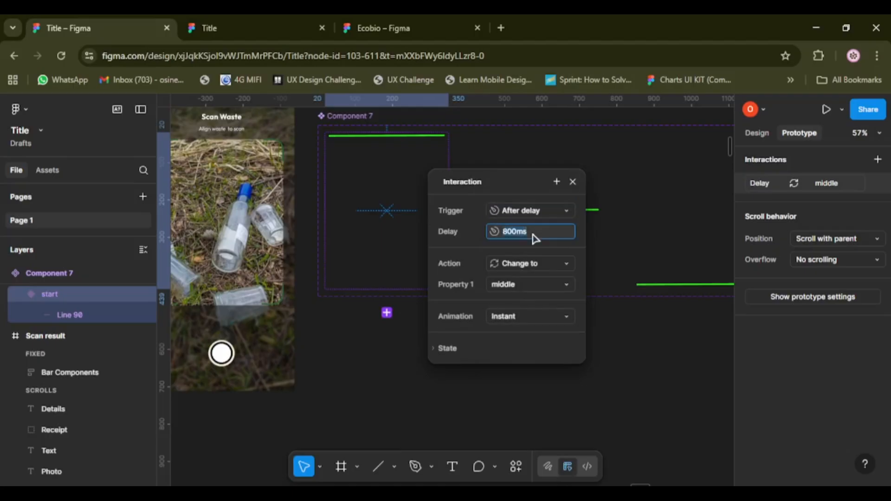
text(10ms)
key(Return)
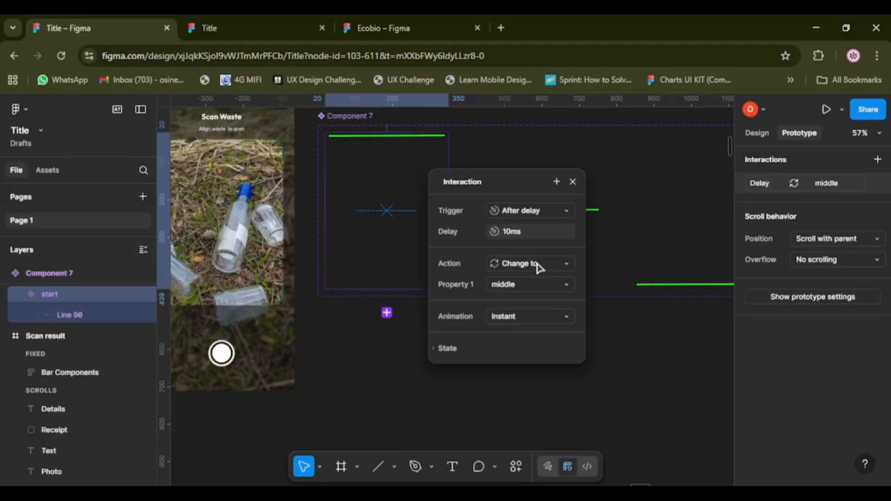
Try Smart animate on the start-to-middle interaction and return its animation to Instant.
click(540, 316)
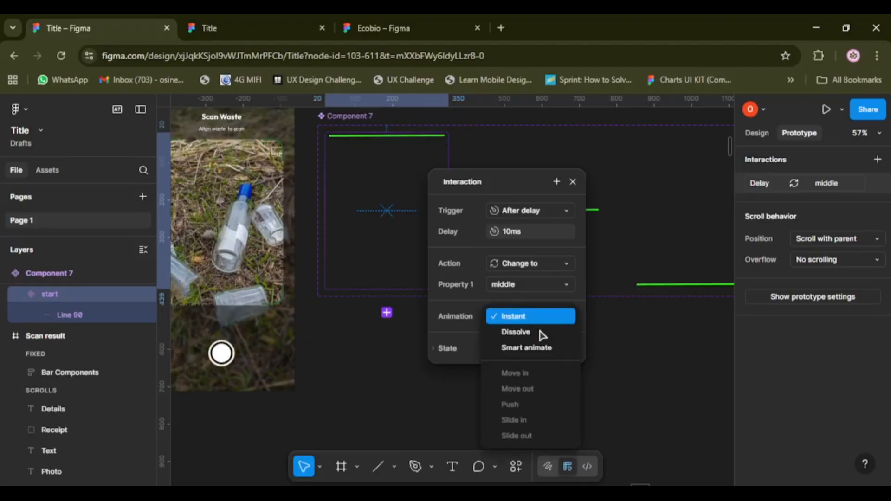
click(531, 353)
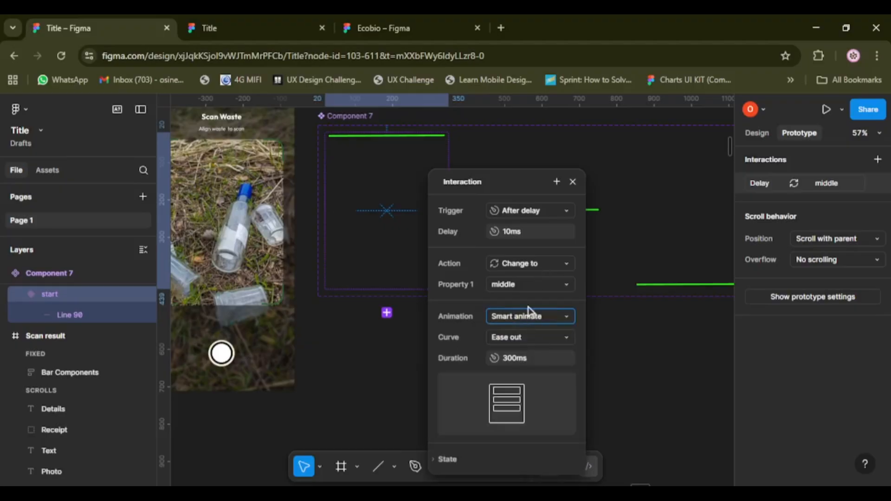
drag(474, 185, 678, 155)
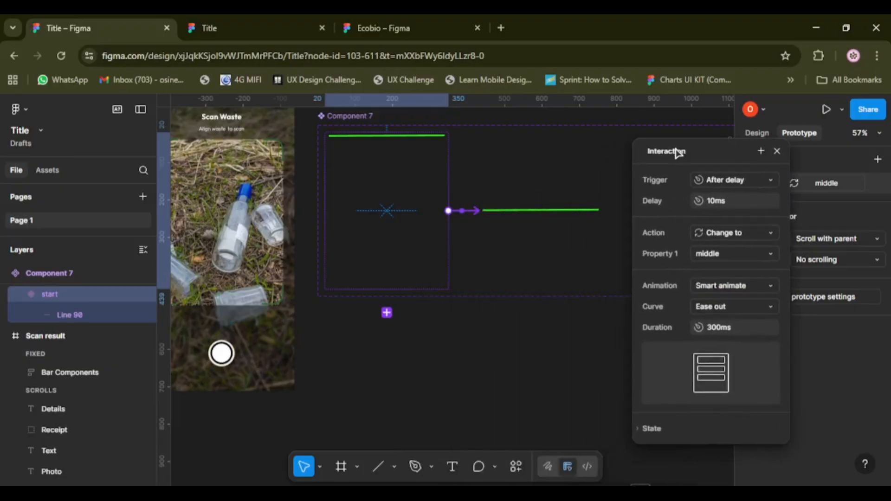
click(751, 291)
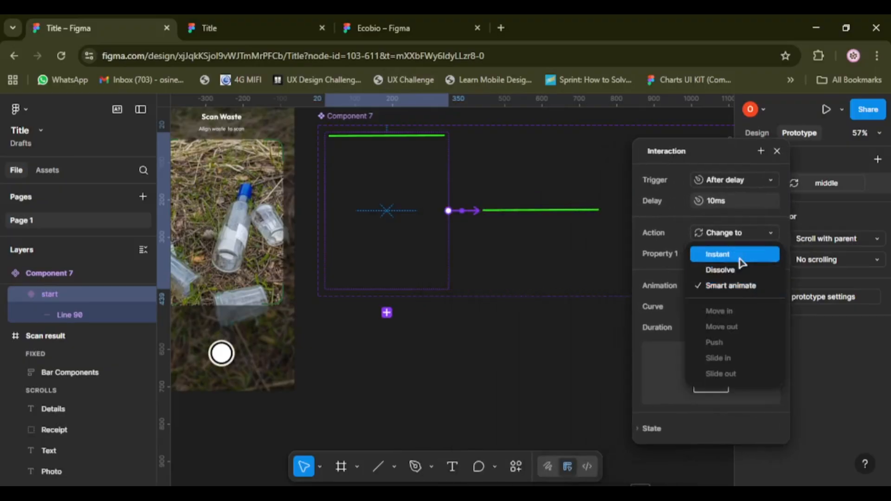
click(740, 260)
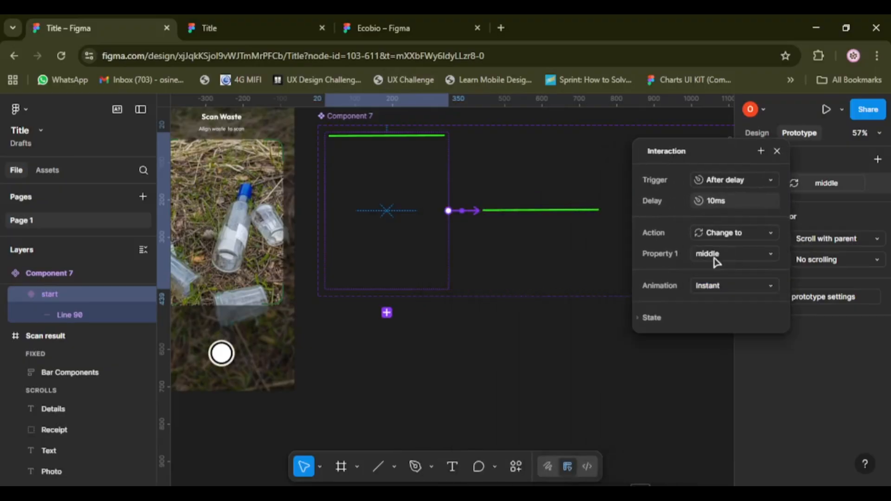
click(551, 242)
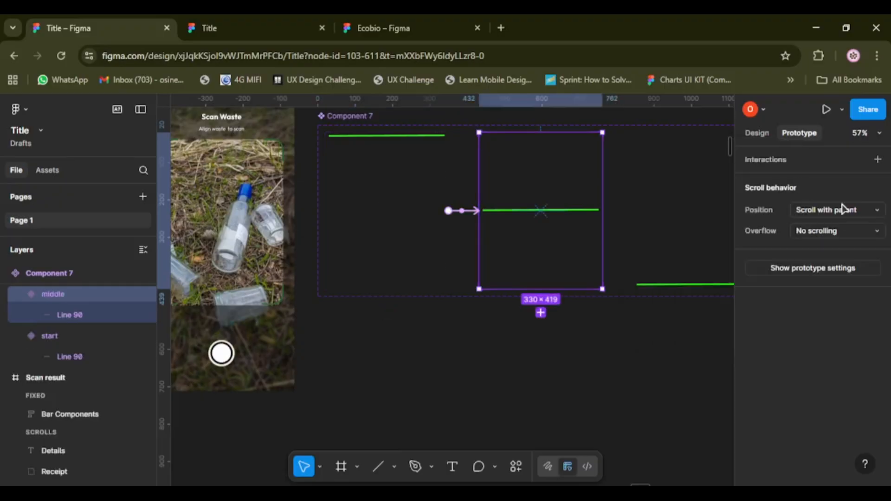
click(878, 160)
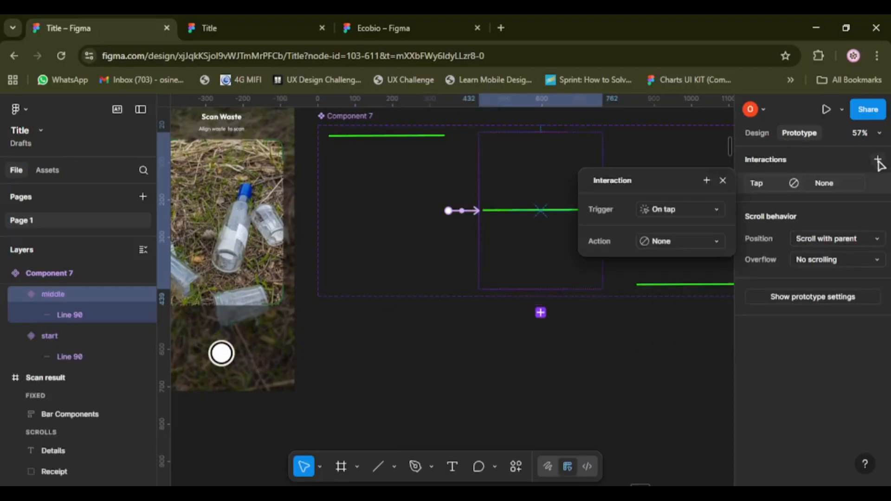
click(723, 181)
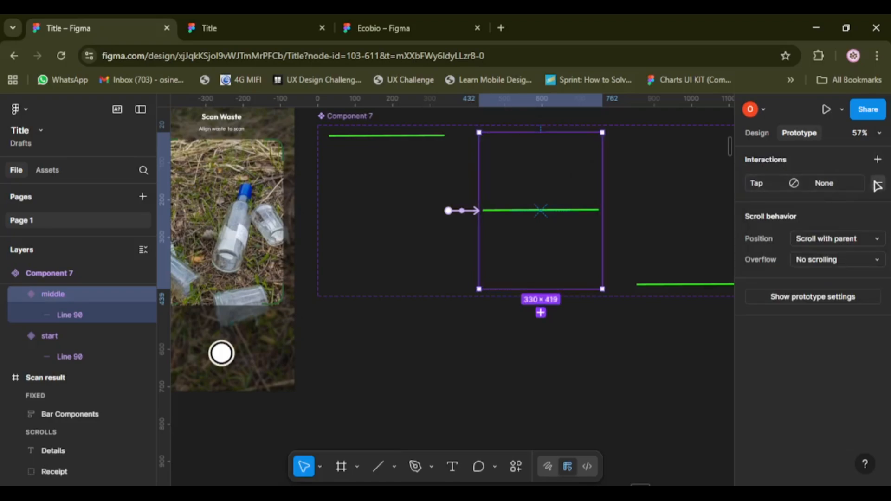
click(877, 183)
Connect the middle variant to the end variant with an After delay trigger of 10ms.
drag(602, 210, 673, 206)
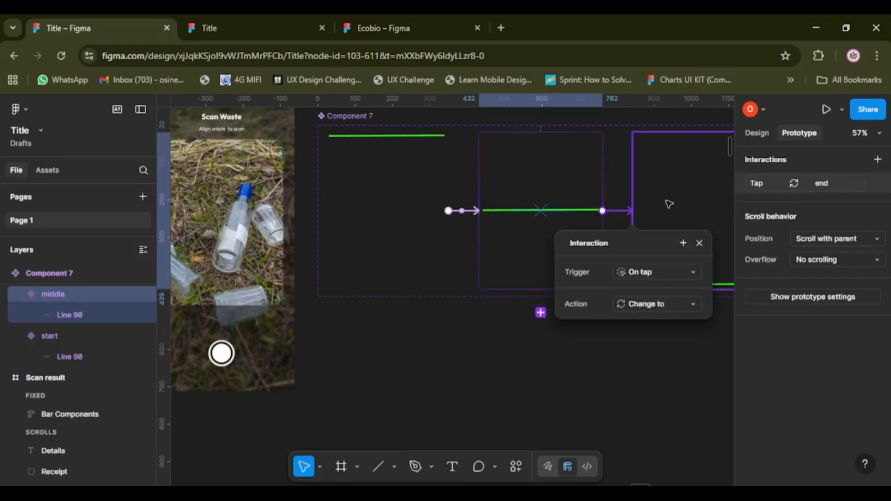
click(659, 273)
click(663, 432)
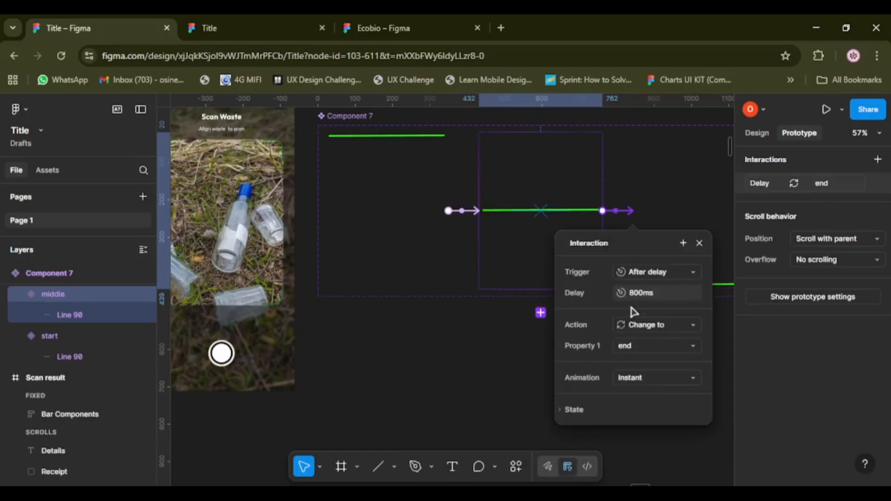
click(646, 296)
key(ctrl+a)
text(10)
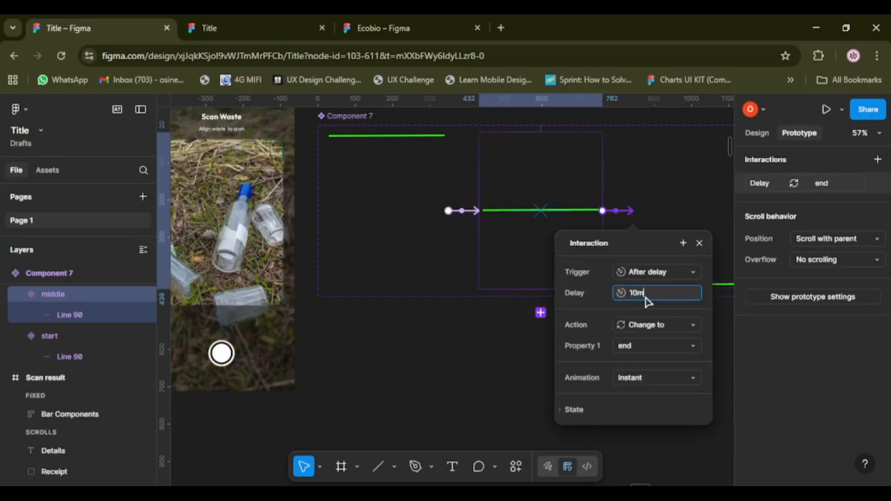
key(Return)
click(699, 243)
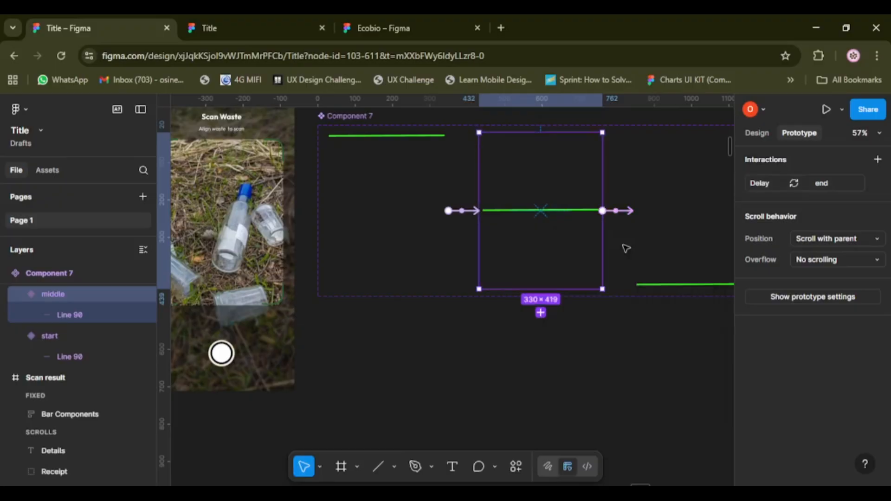
Check the trigger, delay and animation settings of the middle variant's interaction.
scroll(580, 249, right, 1)
scroll(546, 247, right, 5)
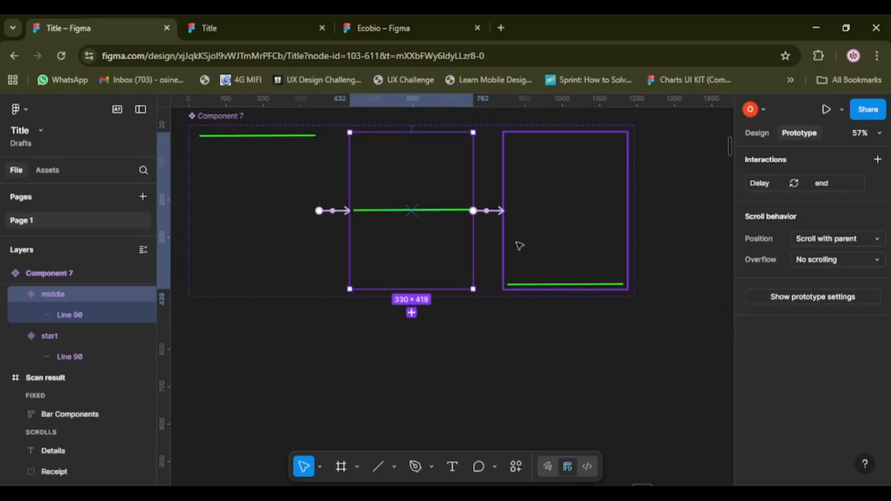
click(759, 185)
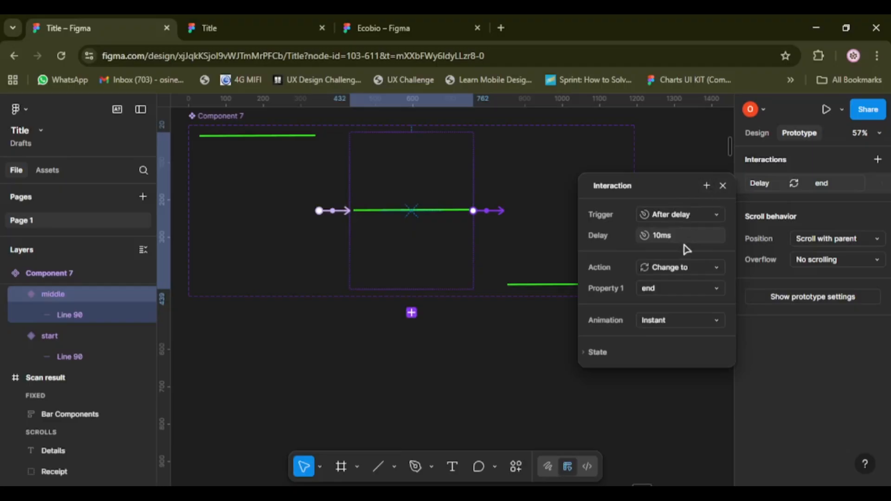
click(723, 186)
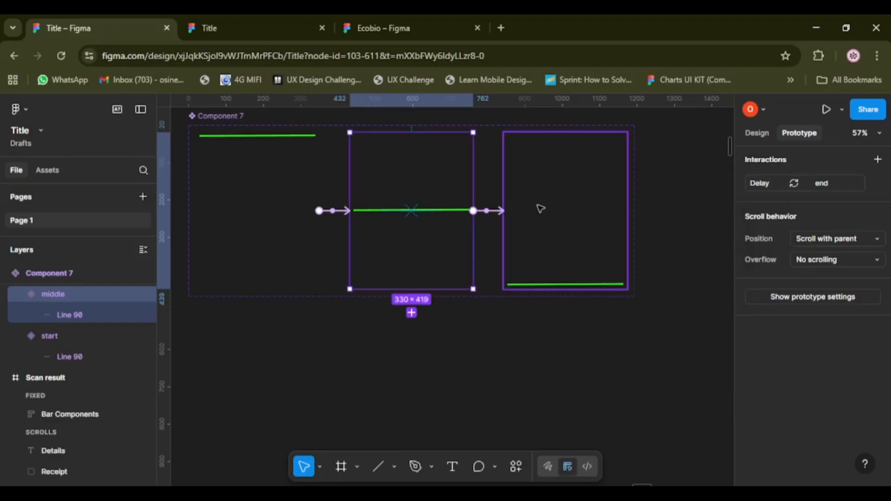
Connect the end variant back to the start variant with an After delay trigger of 20ms.
click(534, 211)
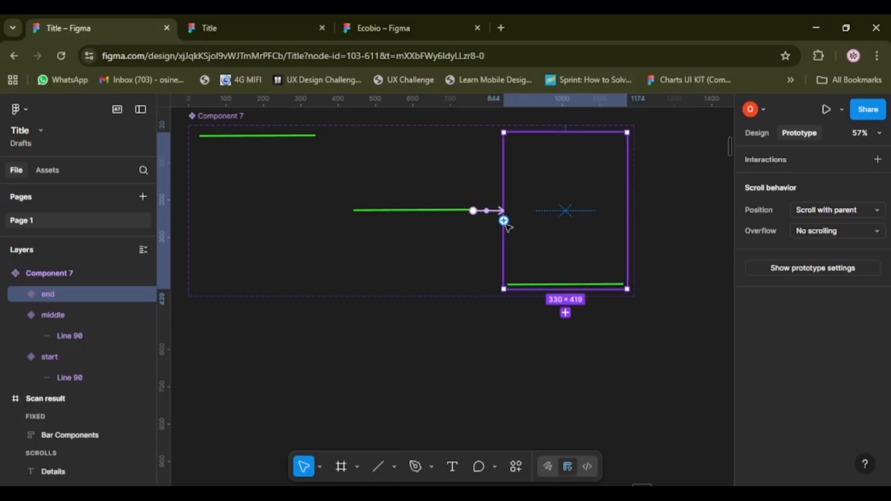
drag(504, 221, 263, 189)
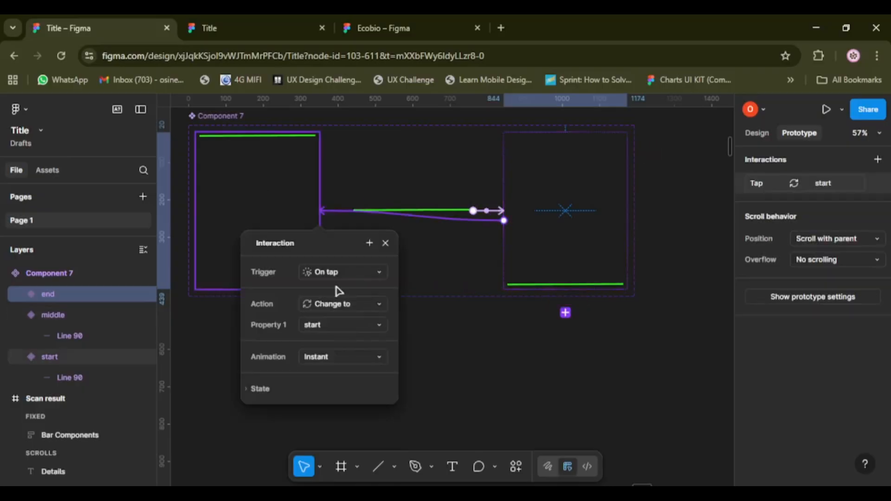
click(363, 279)
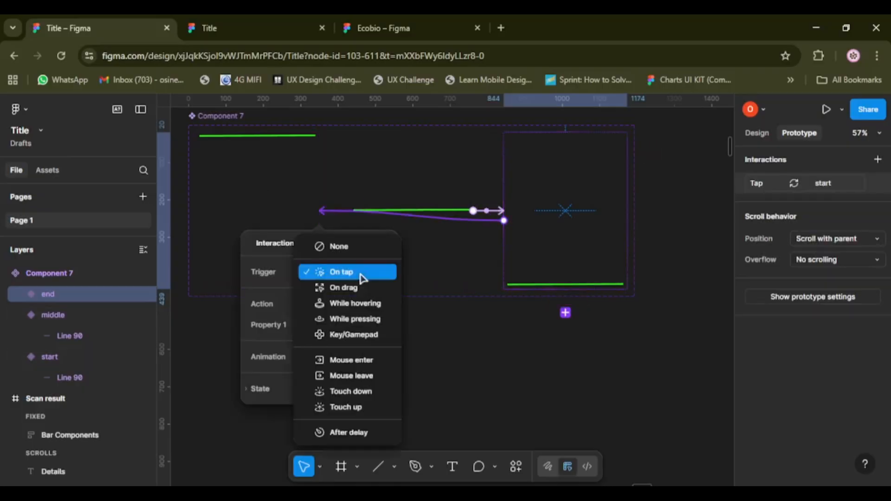
click(354, 432)
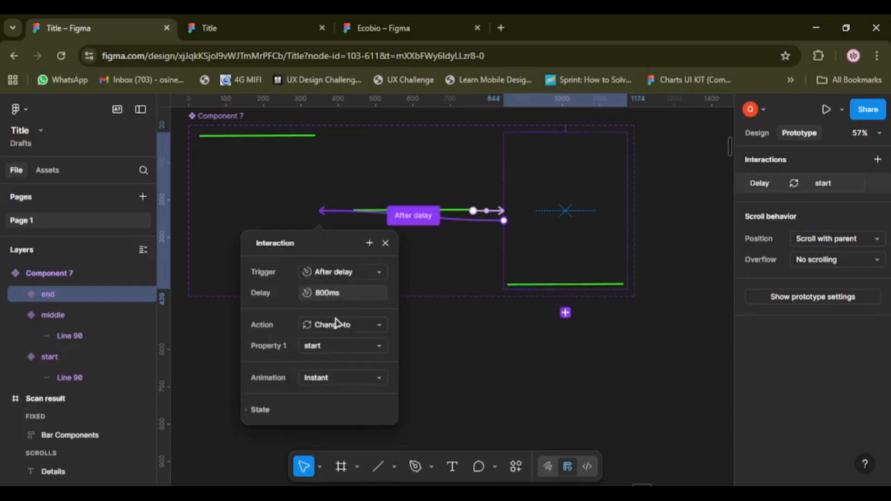
click(346, 299)
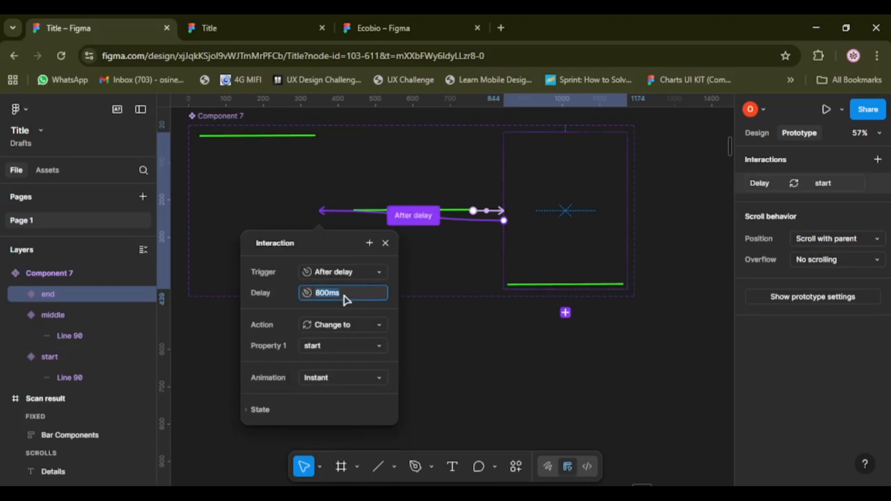
text(20ms)
key(Return)
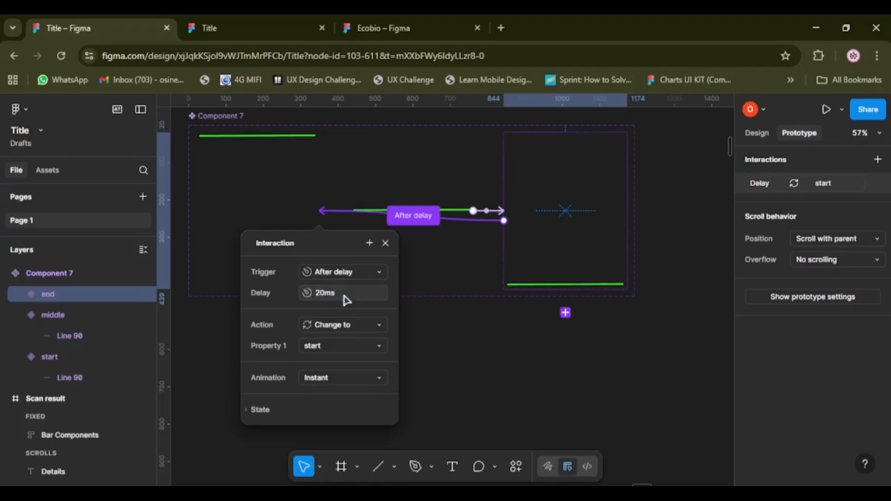
click(386, 243)
Set the delay of the end-to-start interaction to 10ms.
scroll(401, 284, down, 5)
scroll(398, 282, left, 2)
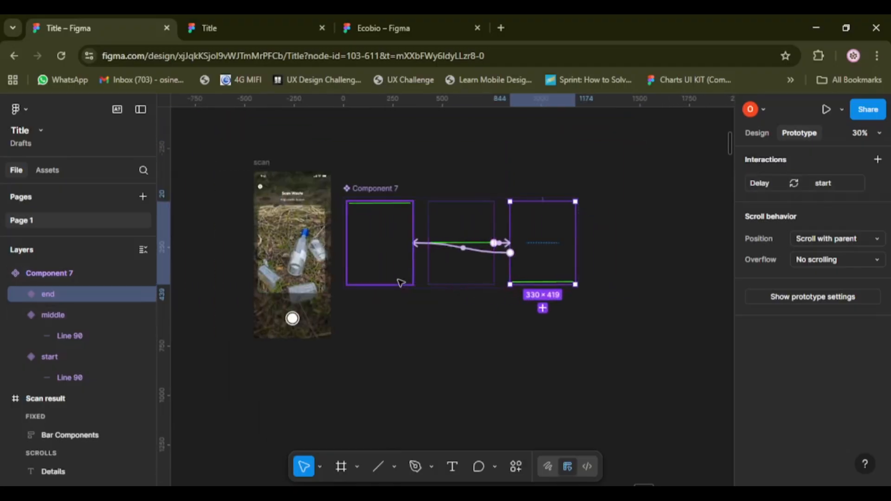
click(466, 248)
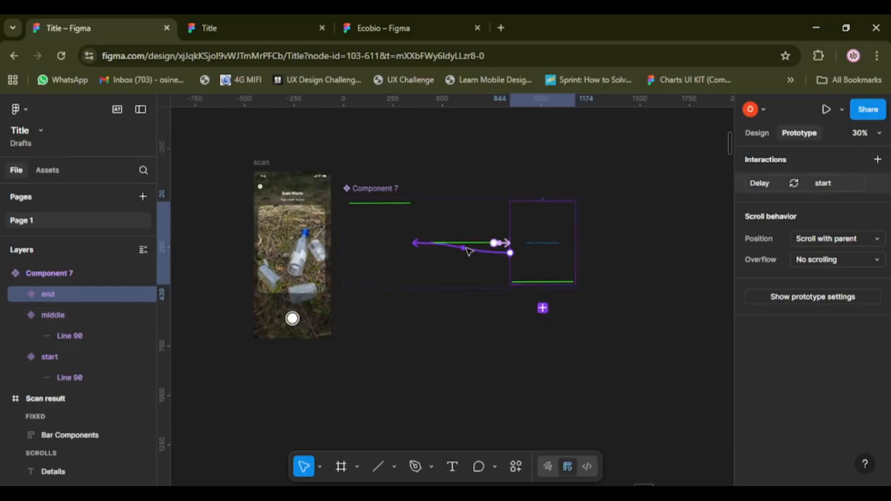
click(476, 335)
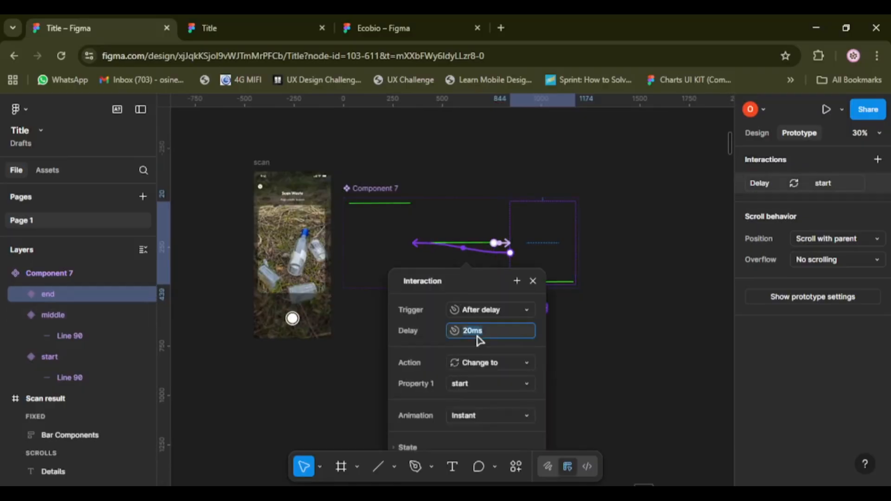
text(10ms)
key(Return)
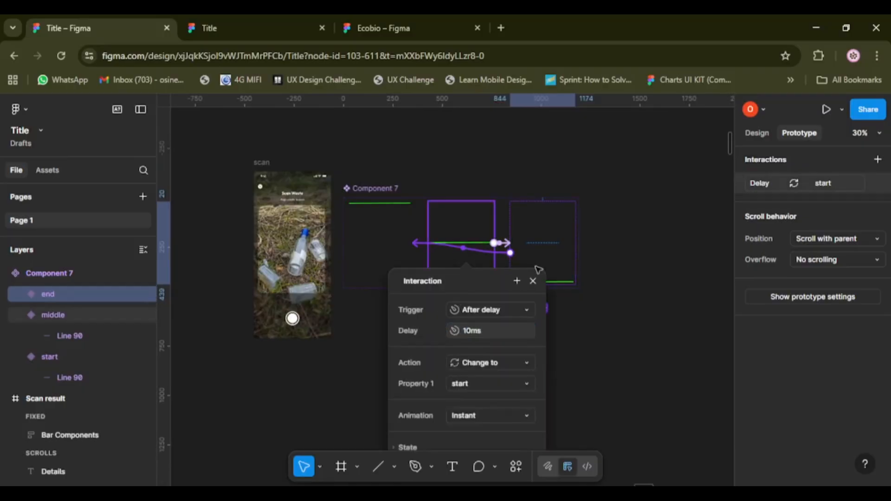
click(533, 281)
Copy the start variant of Component 7 and paste an instance of it into the scan frame.
scroll(427, 273, up, 3)
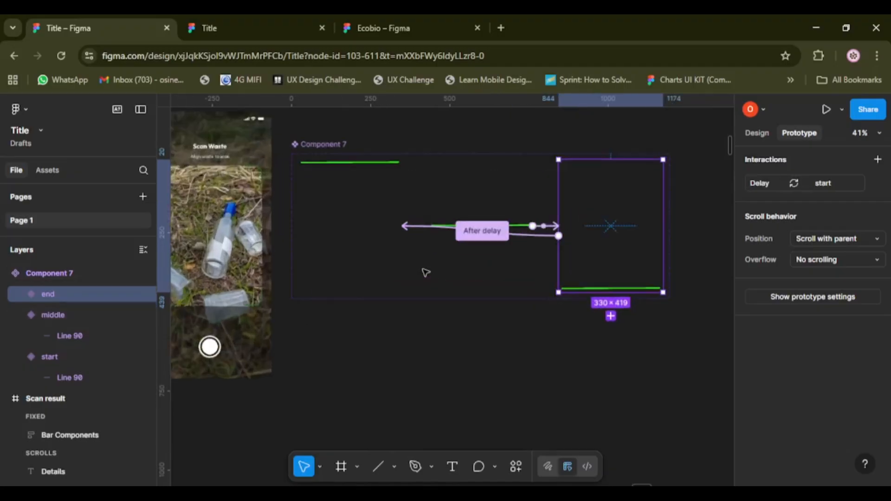
click(375, 236)
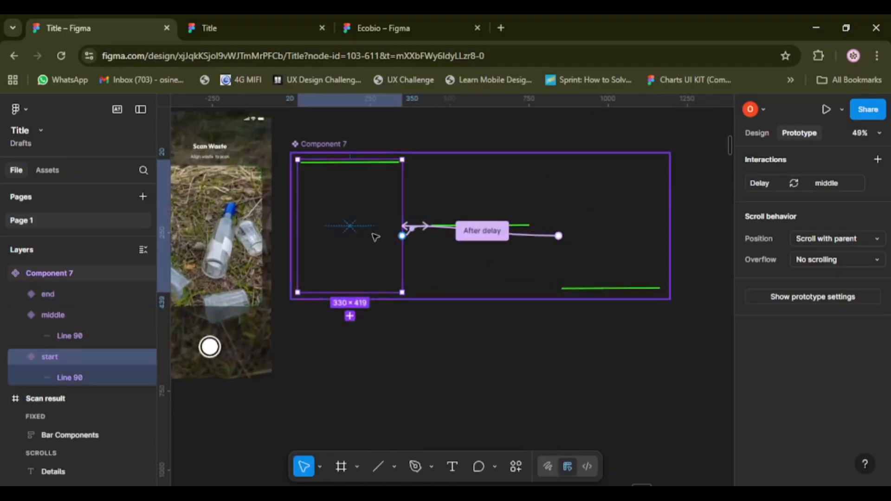
scroll(375, 238, left, 5)
scroll(402, 207, up, 1)
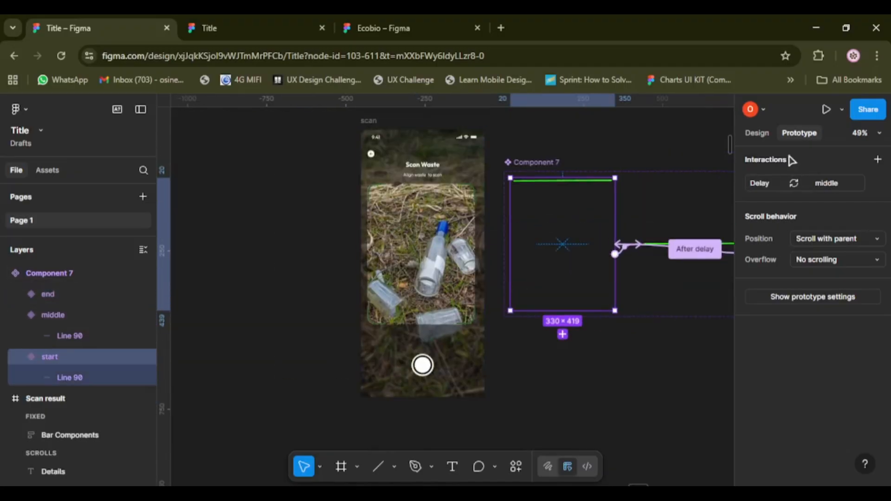
click(767, 135)
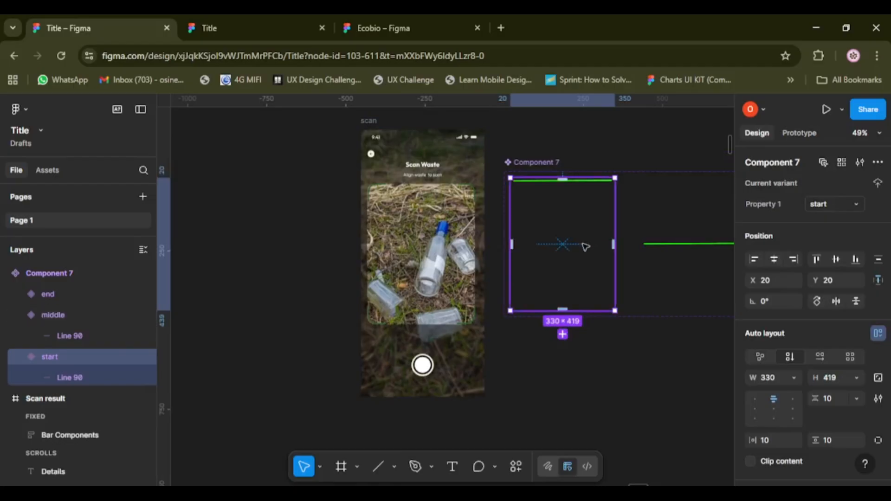
click(367, 124)
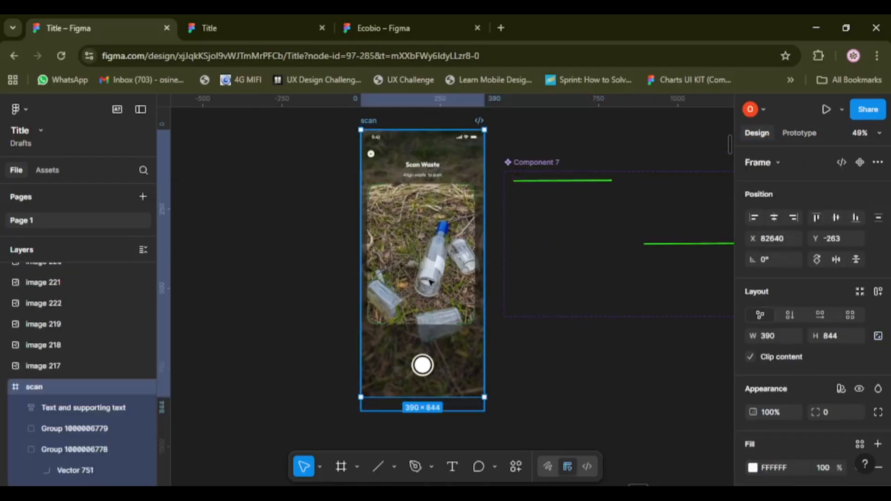
key(ctrl+v)
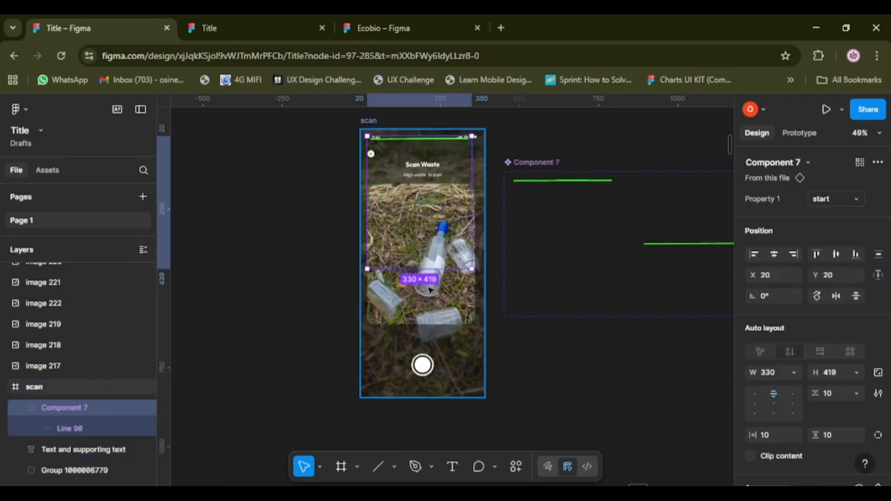
Position the pasted instance over the waste photo's scan area at X 30, Y 193.
scroll(429, 291, up, 2)
drag(410, 226, 415, 287)
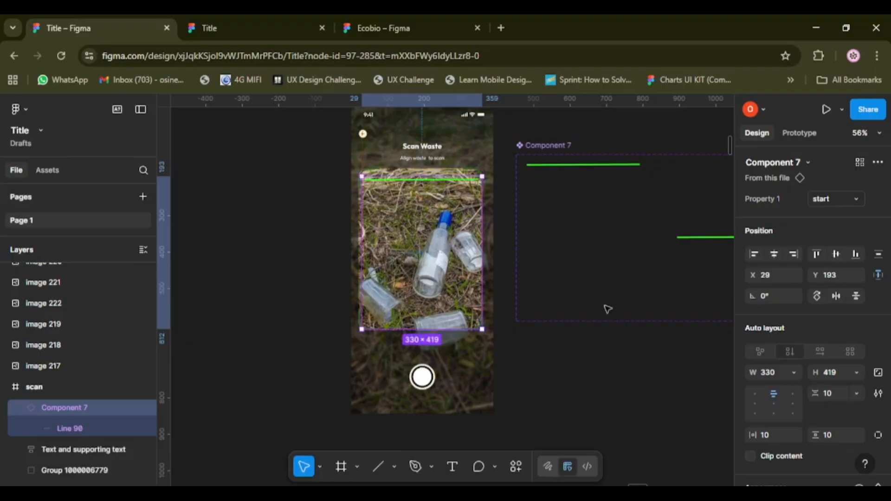
click(599, 362)
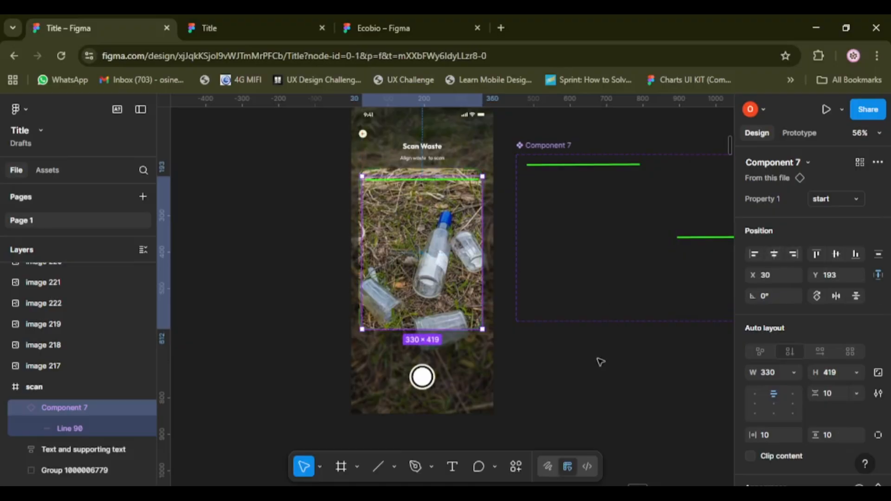
scroll(385, 219, up, 2)
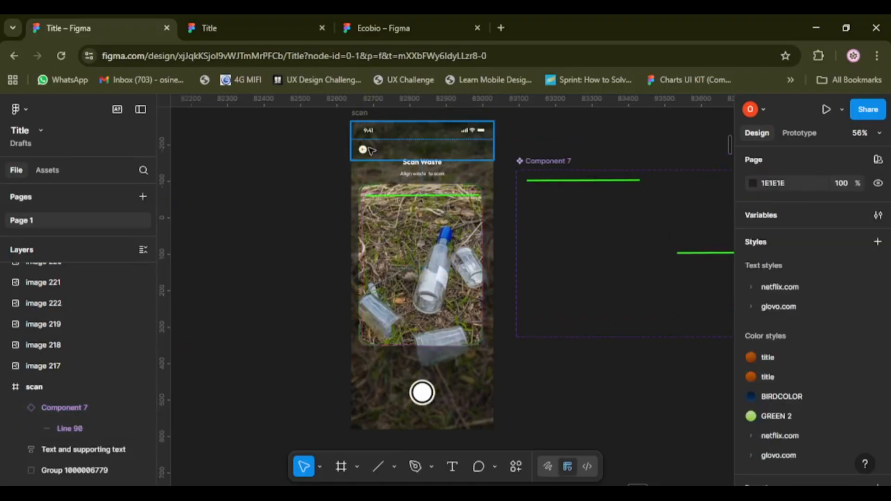
Preview the scan frame in the prototype player and return to the design file.
click(405, 134)
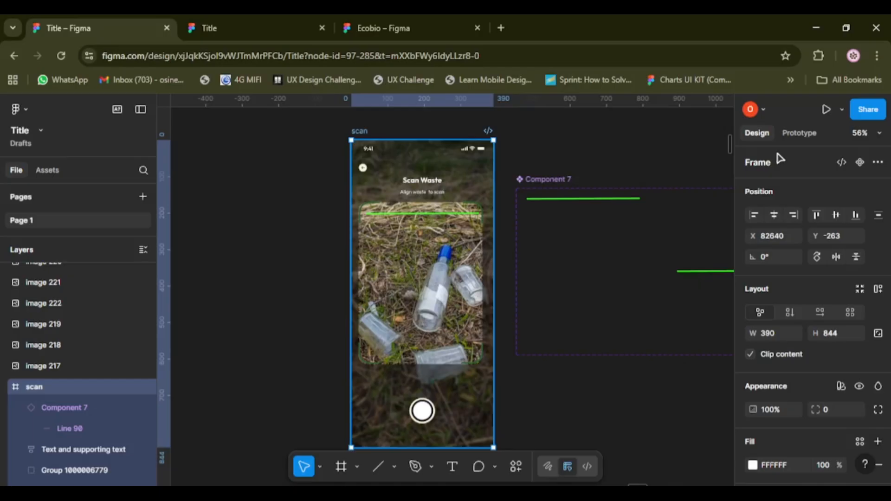
click(826, 111)
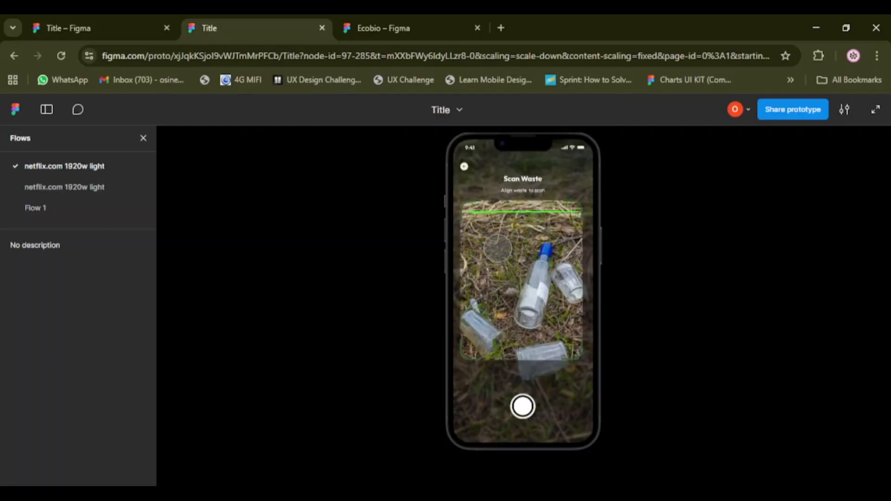
click(69, 19)
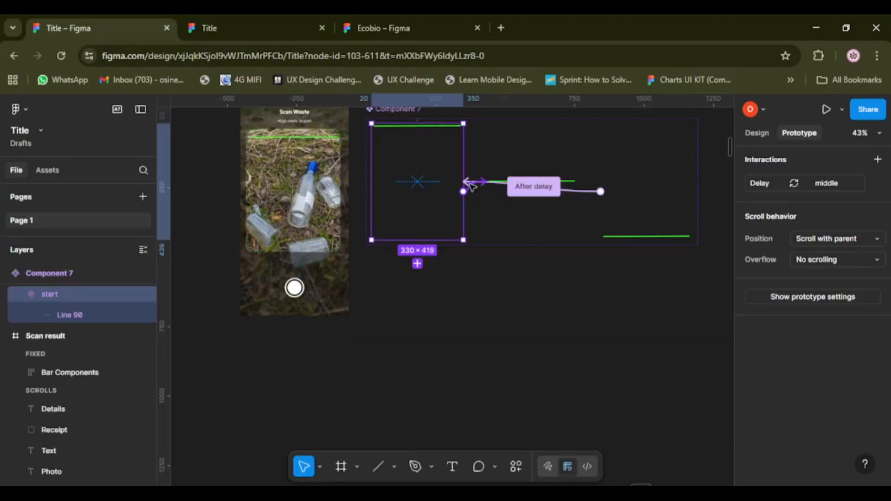
Set the animation of the start-to-middle interaction to Smart animate.
click(470, 185)
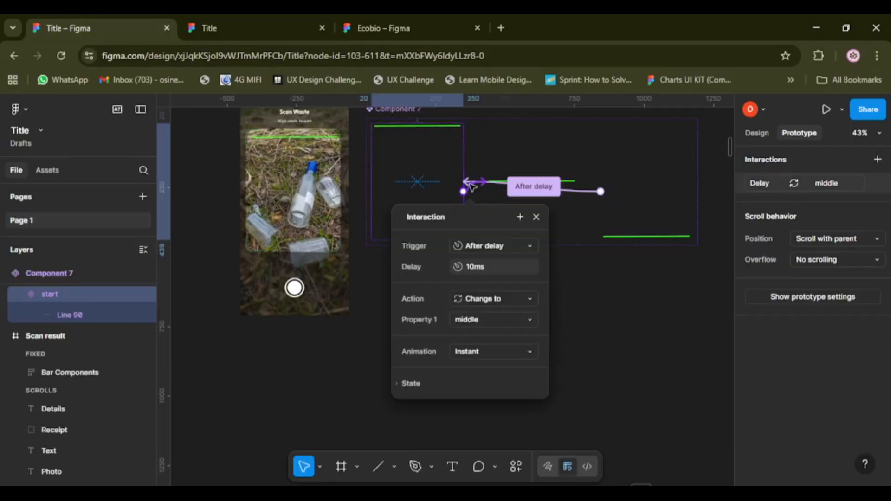
click(509, 357)
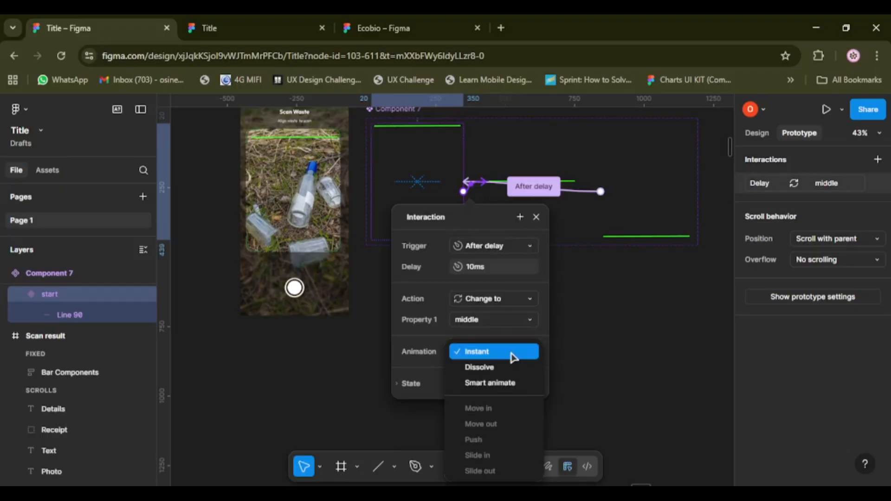
click(496, 383)
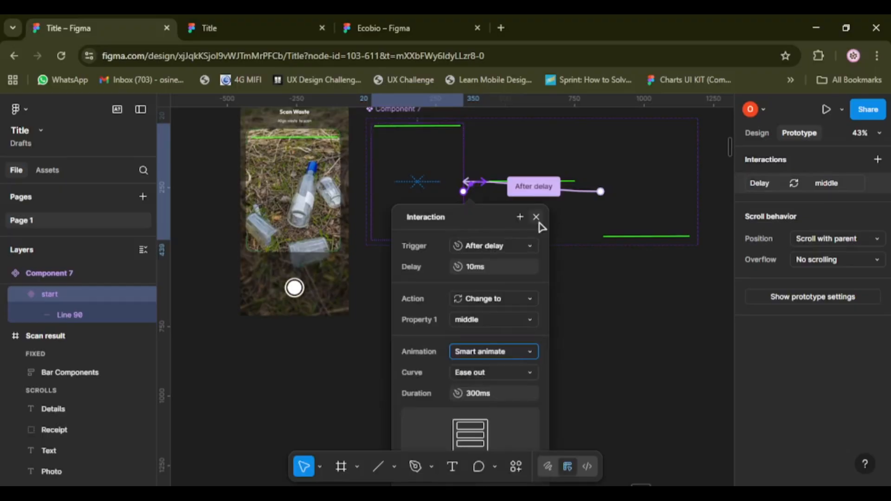
click(538, 221)
Set the animations of the end-to-start and middle-to-end interactions to Smart animate.
click(565, 191)
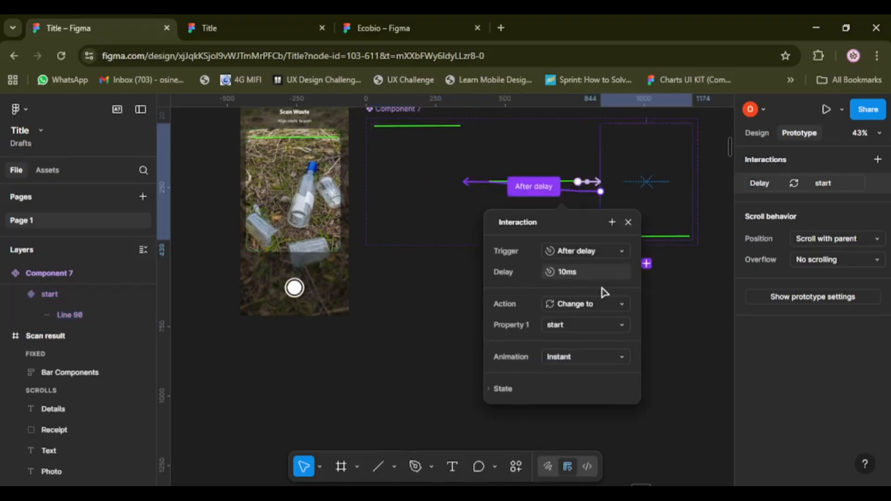
click(588, 364)
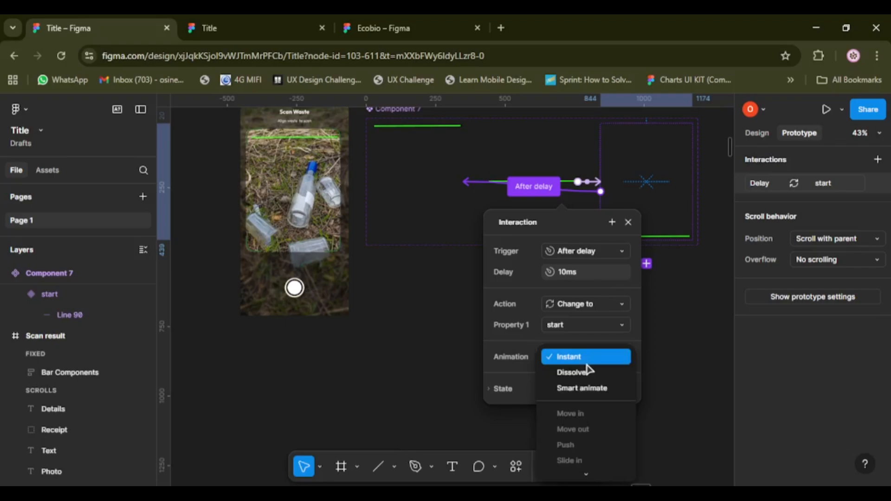
click(582, 388)
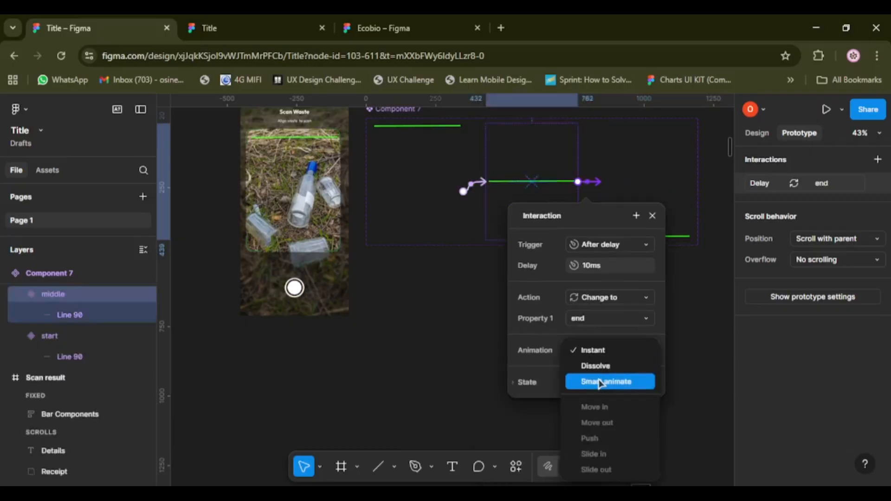
click(601, 382)
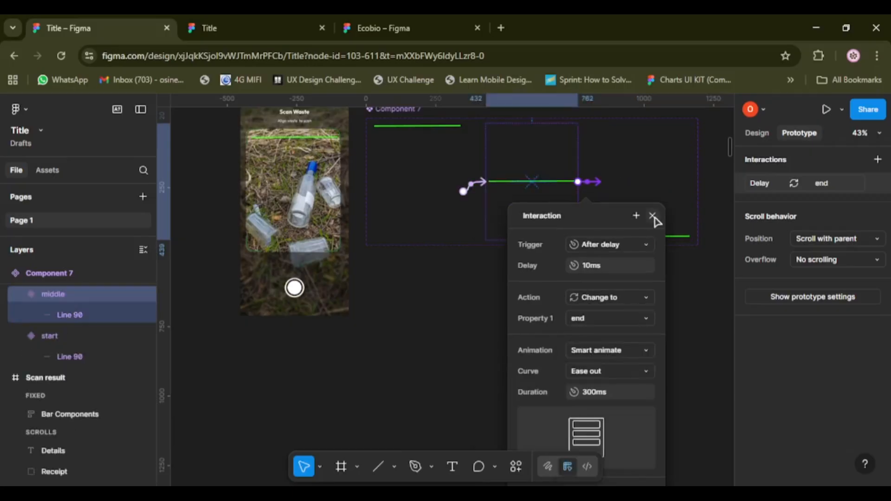
click(653, 216)
Check the interaction settings of the instance in the scan frame and view the scanning animation in the prototype preview.
click(650, 185)
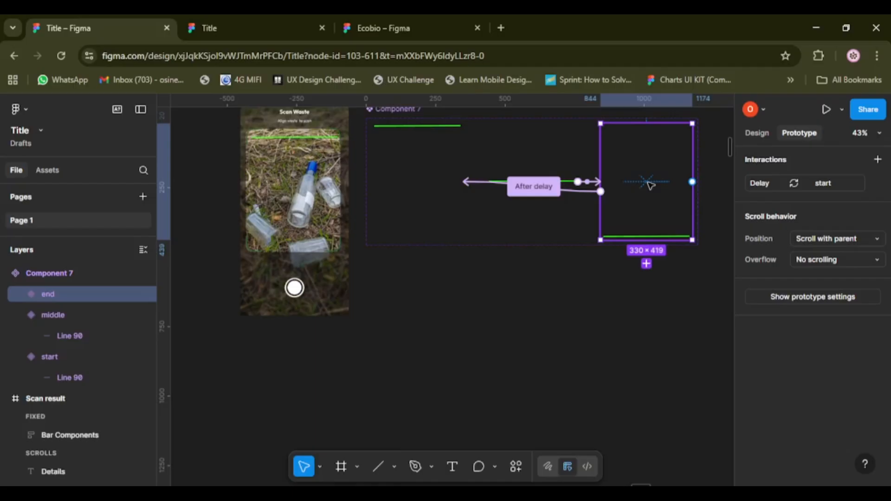
click(422, 185)
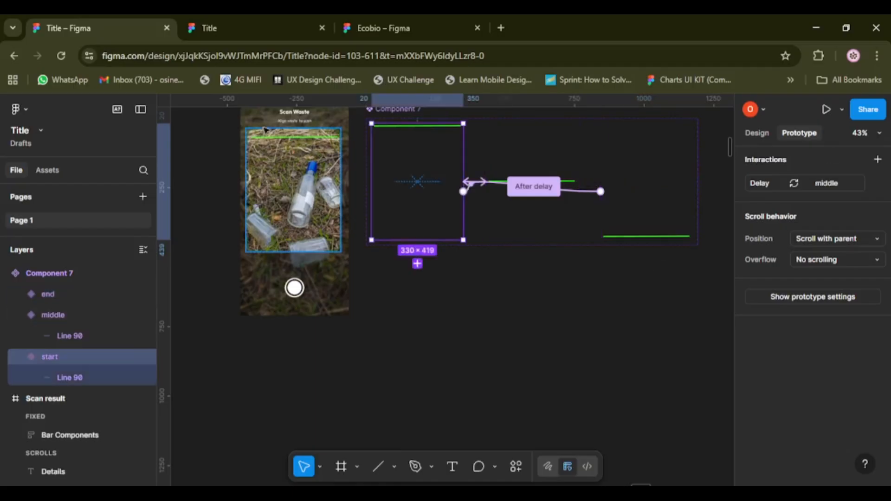
click(274, 155)
scroll(317, 213, up, 1)
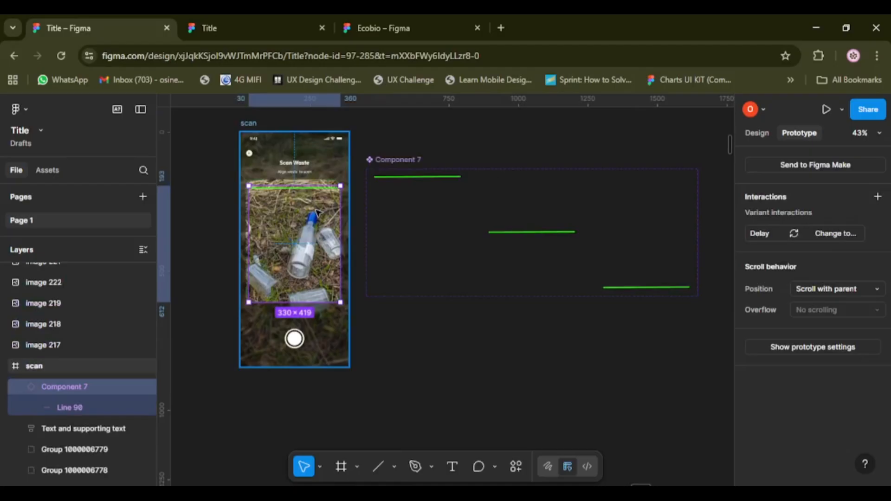
click(831, 235)
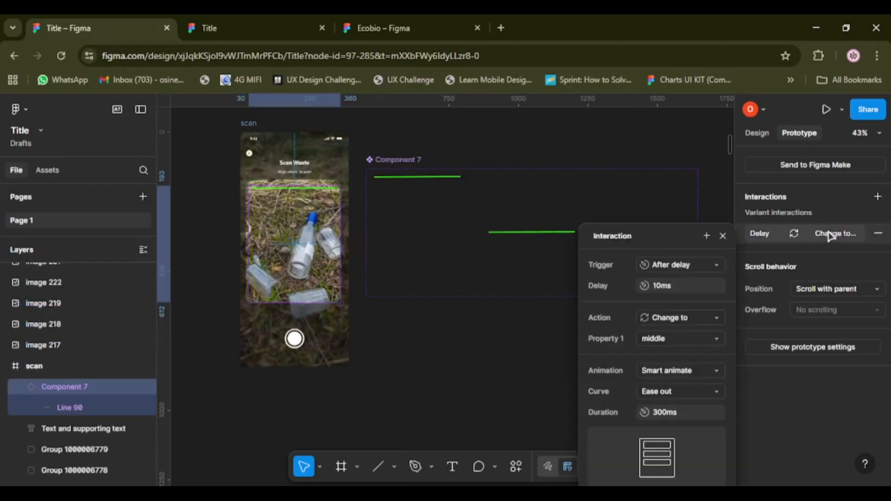
click(723, 236)
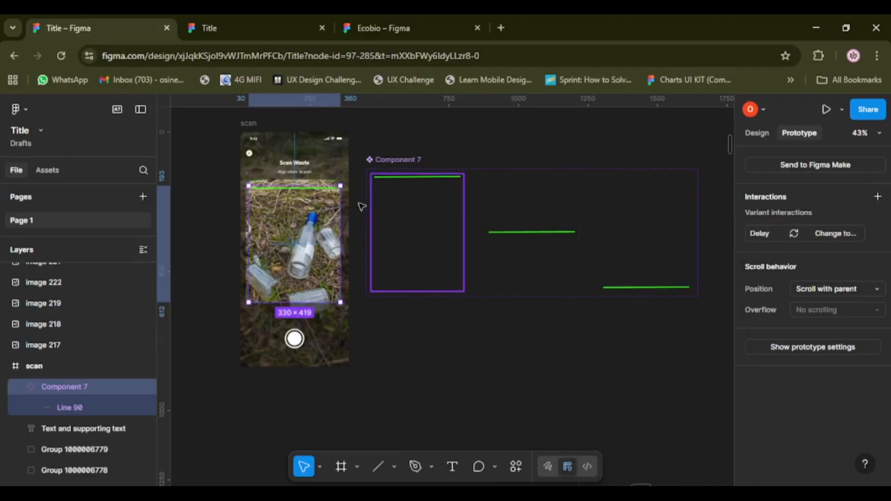
click(260, 30)
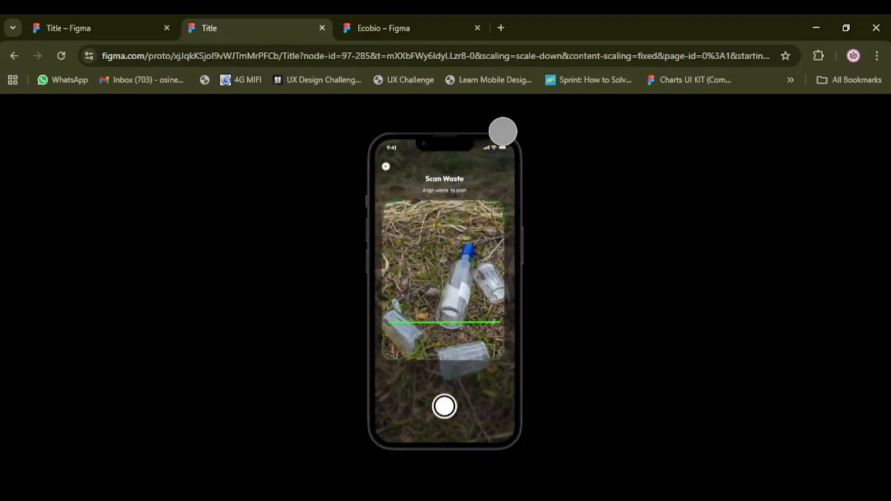